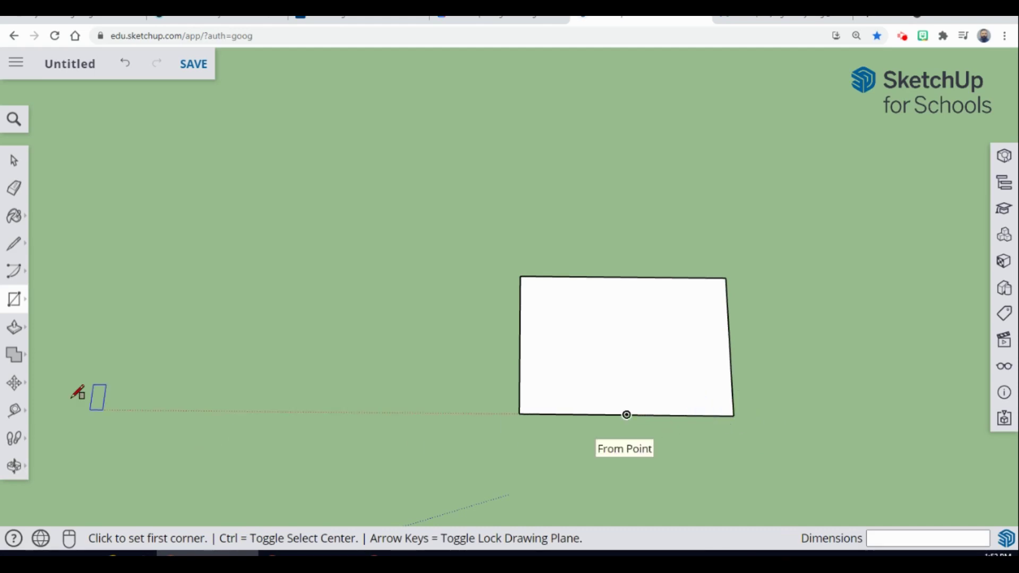
# Step: Push/Pull the rectangle's face up 15 mm to form a solid plate
pyautogui.click(14, 328)
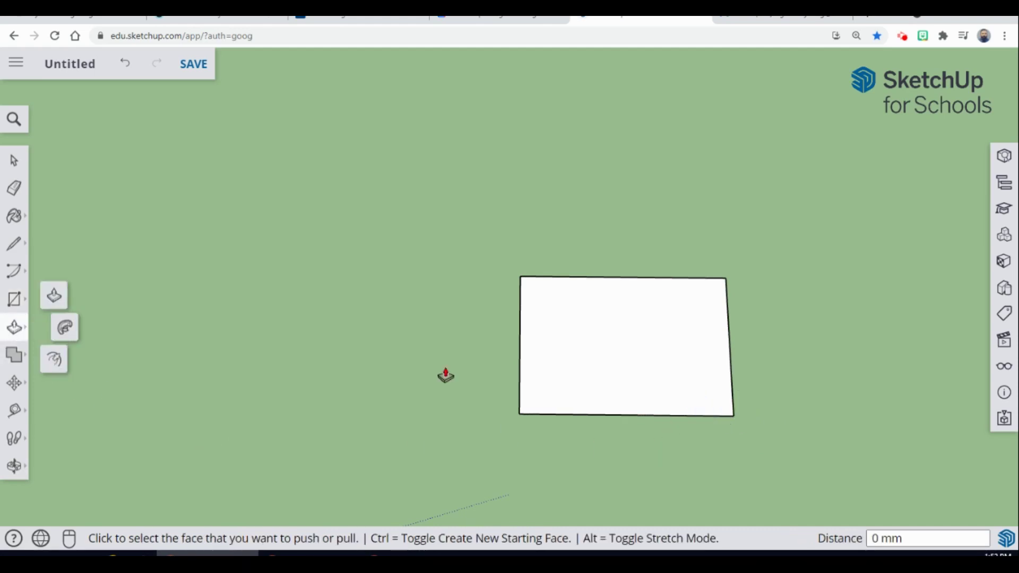
pyautogui.click(601, 389)
pyautogui.click(594, 377)
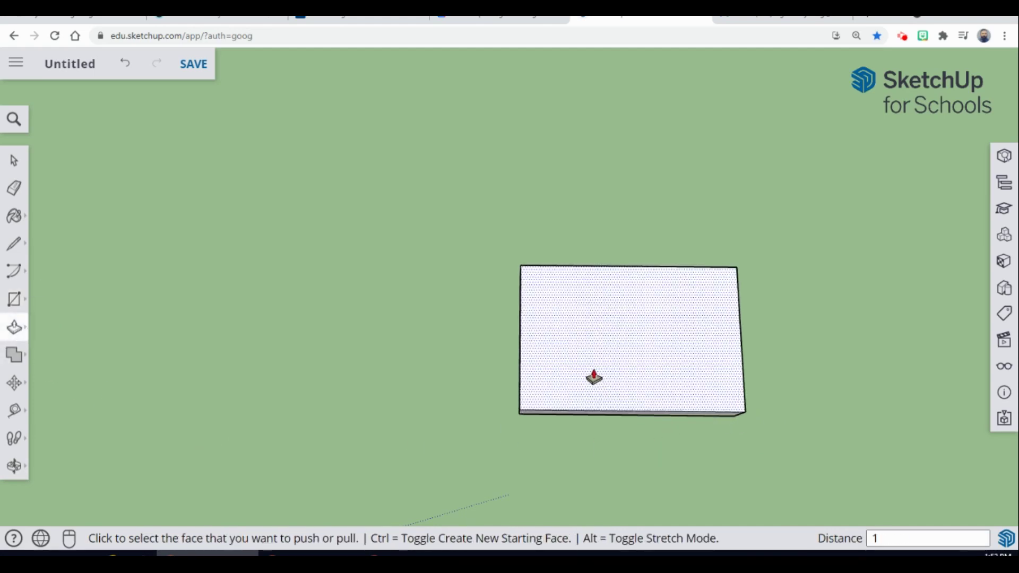
pyautogui.click(595, 377)
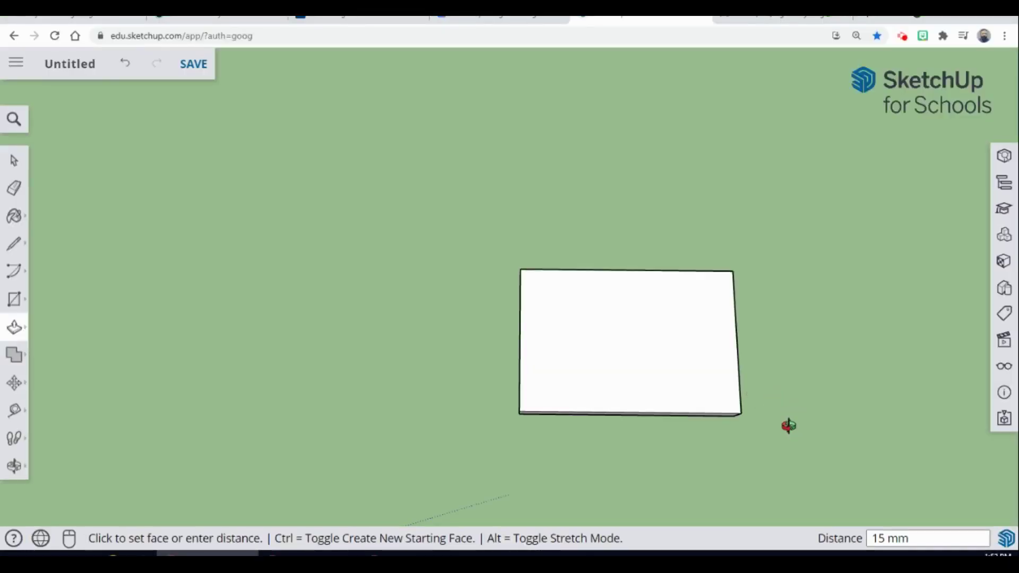
pyautogui.moveTo(789, 426); pyautogui.dragTo(705, 269, button='middle')
pyautogui.moveTo(789, 435); pyautogui.dragTo(761, 324, button='middle')
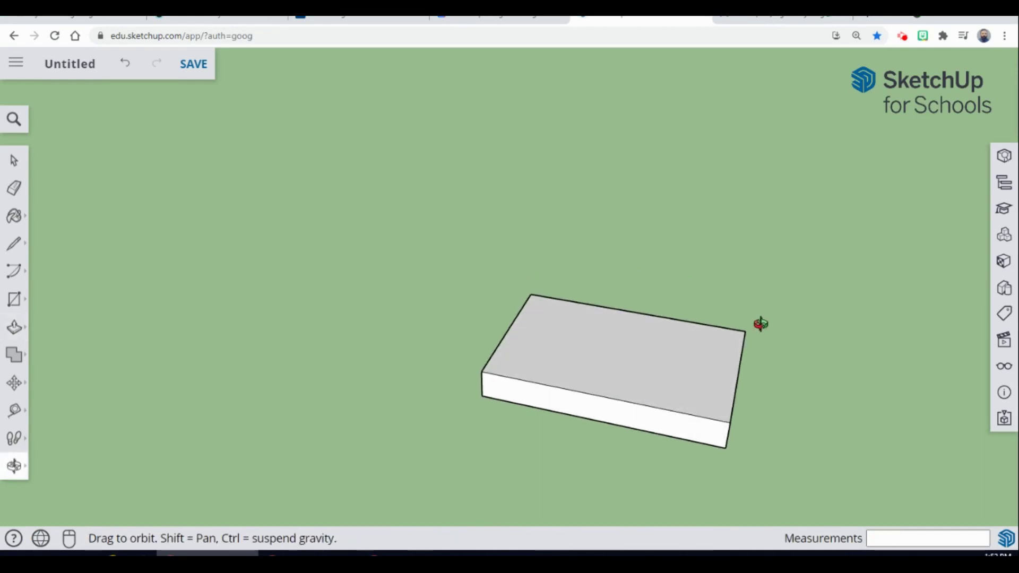
pyautogui.moveTo(785, 419)
pyautogui.mouseDown(button='middle')
pyautogui.moveTo(753, 346)
pyautogui.moveTo(778, 412)
pyautogui.mouseUp(button='middle')
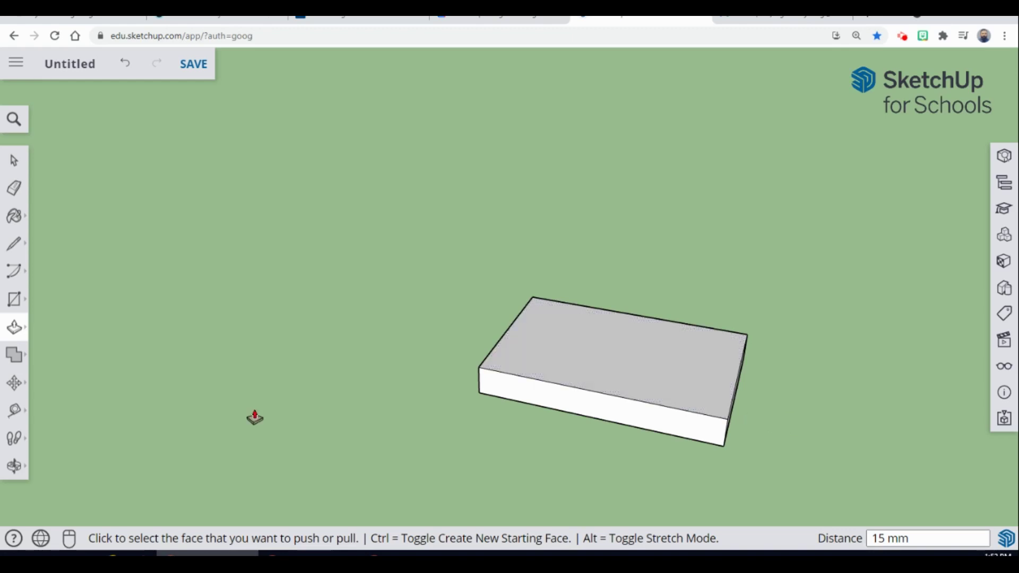
# Step: Examine the imported reference drawing for the plate, ring and hole dimensions, and return to the plate
pyautogui.scroll(-10, 99, 285)
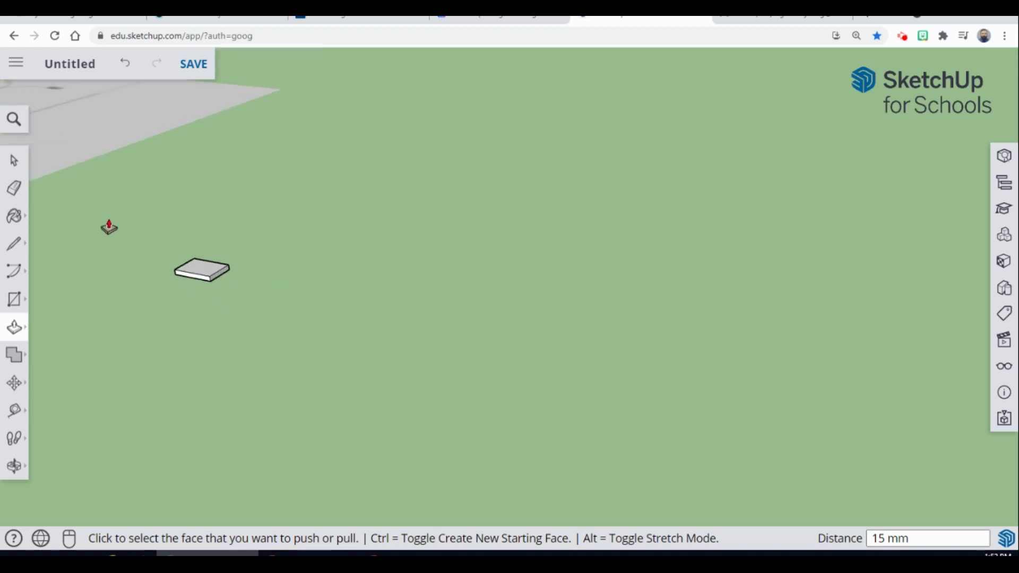
pyautogui.moveTo(109, 225); pyautogui.dragTo(188, 293, button='middle')
pyautogui.click(14, 466)
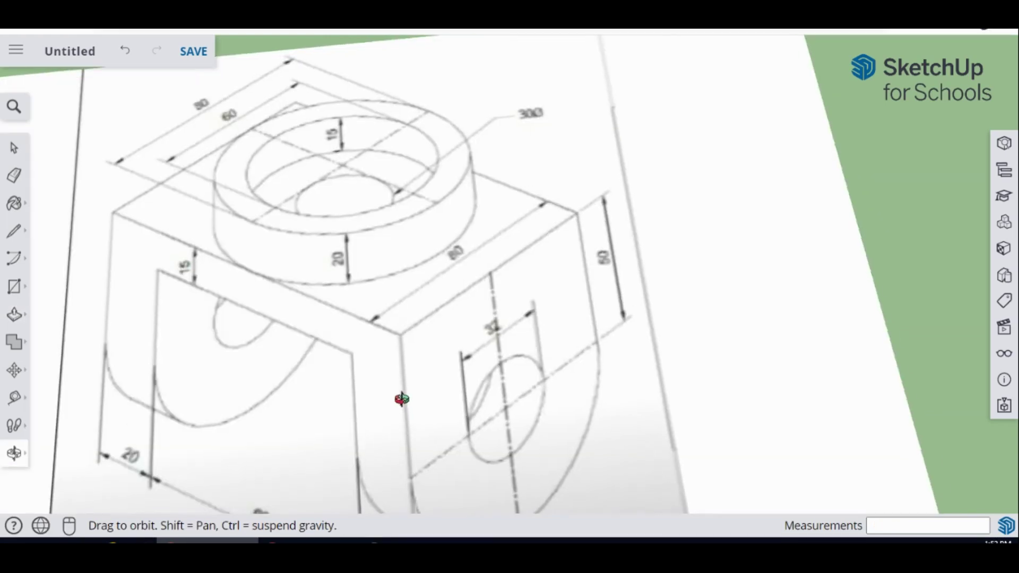
pyautogui.moveTo(402, 400); pyautogui.dragTo(383, 402)
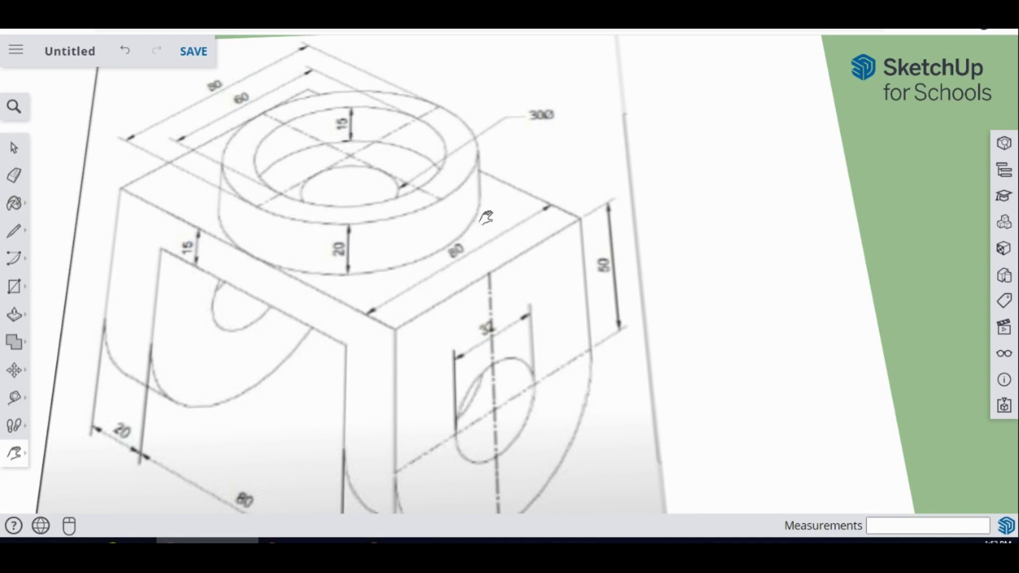
pyautogui.scroll(-6, 812, 372)
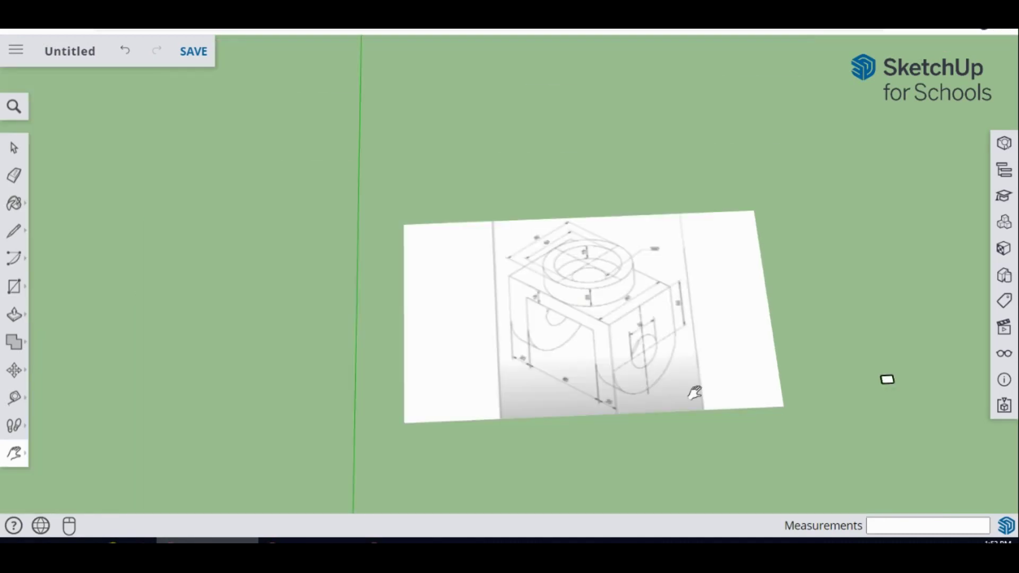
pyautogui.moveTo(891, 379)
pyautogui.mouseDown(button='middle')
pyautogui.moveTo(822, 373)
pyautogui.moveTo(849, 351)
pyautogui.mouseUp(button='middle')
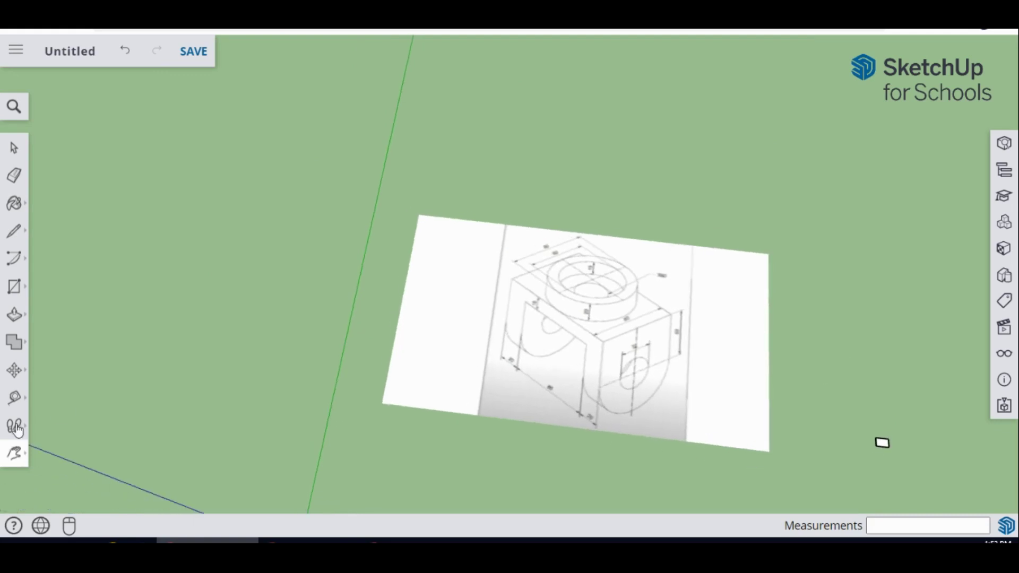
pyautogui.click(21, 452)
pyautogui.click(75, 421)
pyautogui.moveTo(923, 403)
pyautogui.mouseDown()
pyautogui.moveTo(487, 350)
pyautogui.moveTo(476, 380)
pyautogui.moveTo(427, 382)
pyautogui.mouseUp()
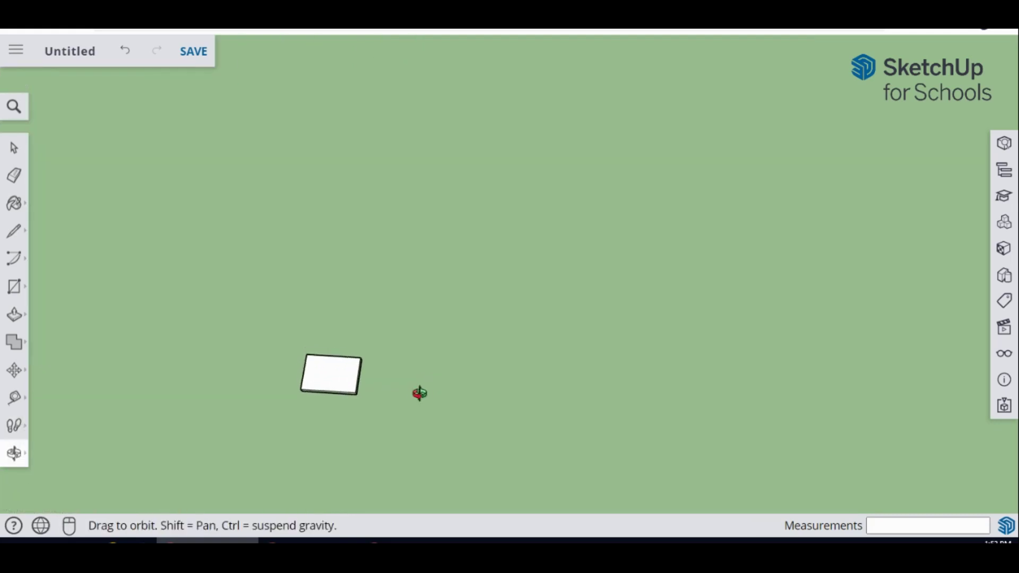
pyautogui.scroll(5, 340, 404)
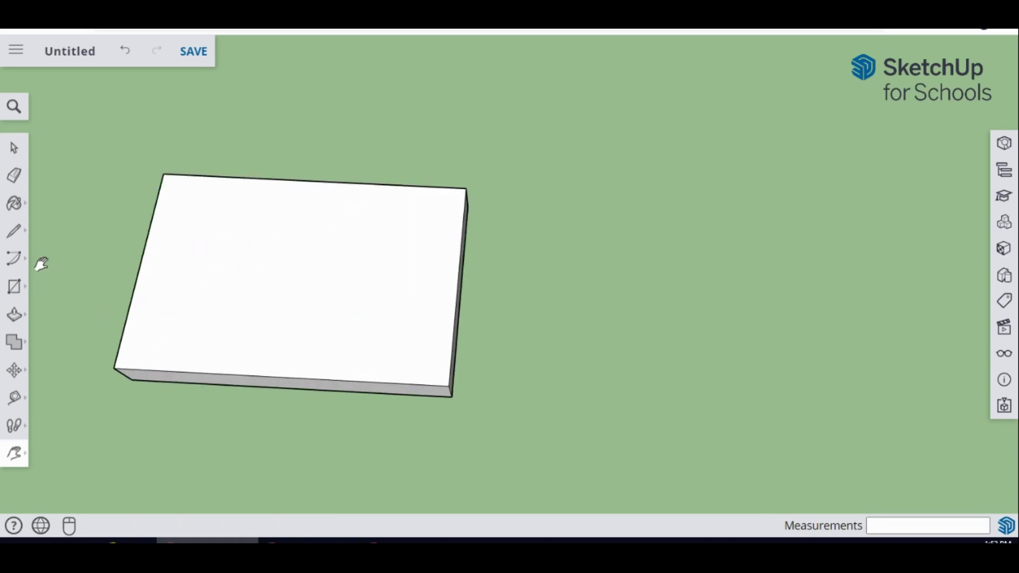
# Step: Draw a circle of radius 40 mm at the center of the plate's top face, aligned with its edge midpoints
pyautogui.click(16, 289)
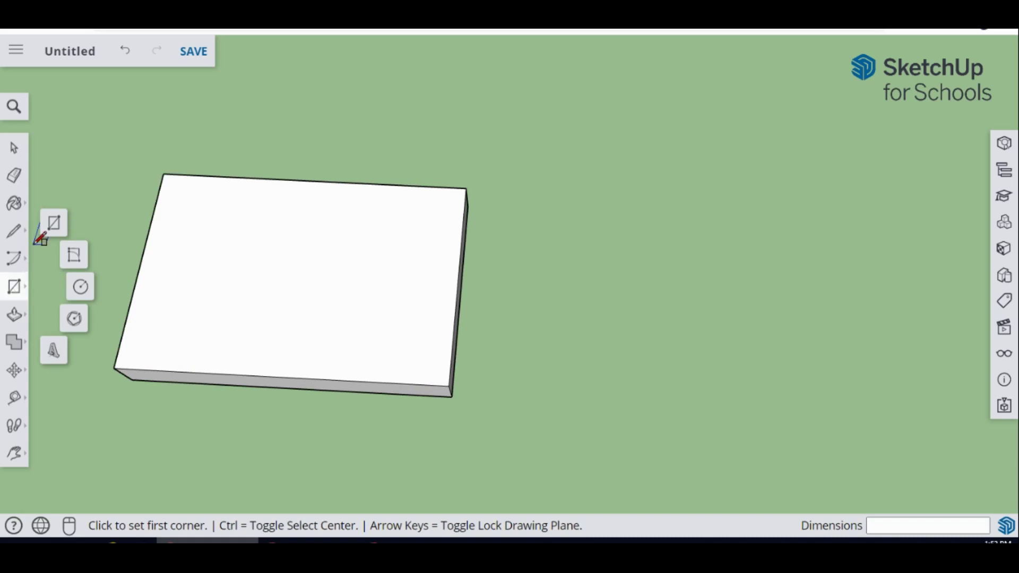
pyautogui.click(80, 288)
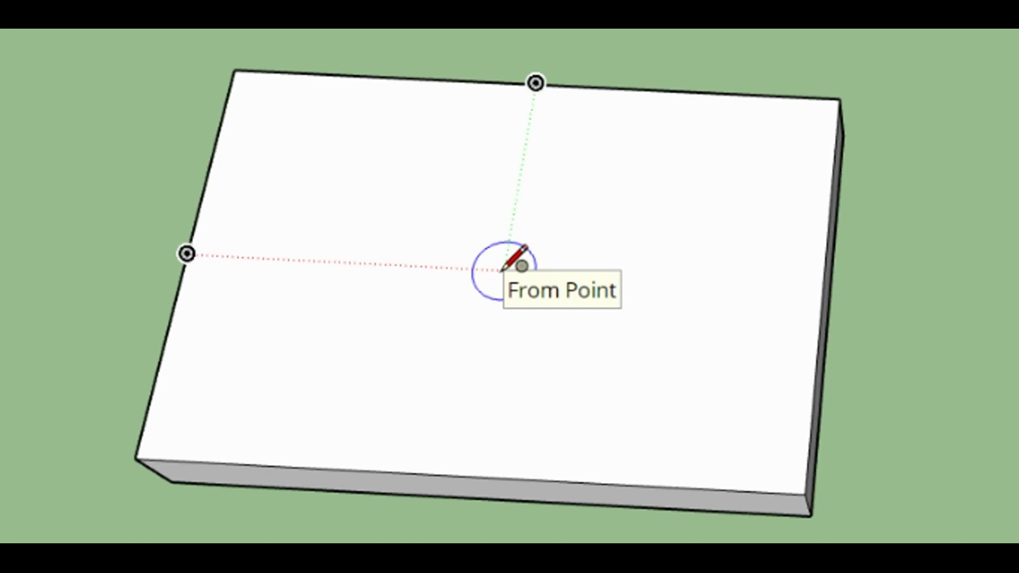
pyautogui.click(503, 271)
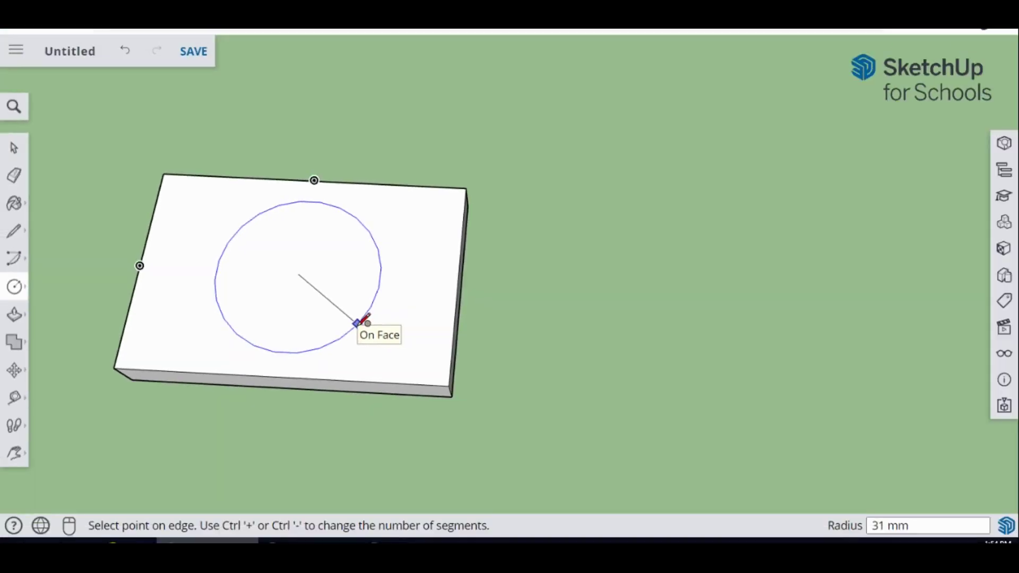
pyautogui.click(356, 323)
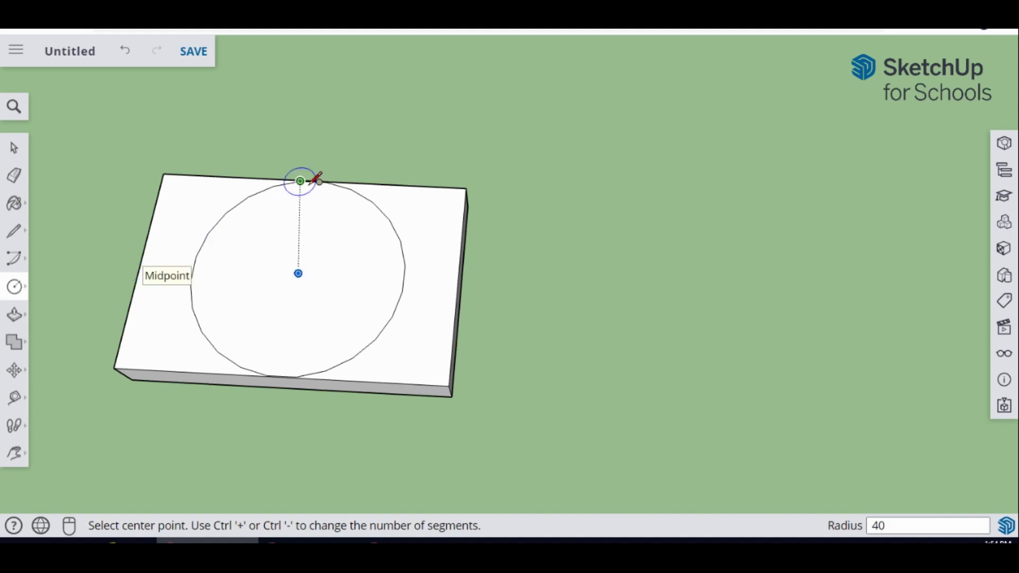
# Step: Draw a concentric circle of radius 30 mm inside the larger circle on the plate's top face
pyautogui.click(299, 275)
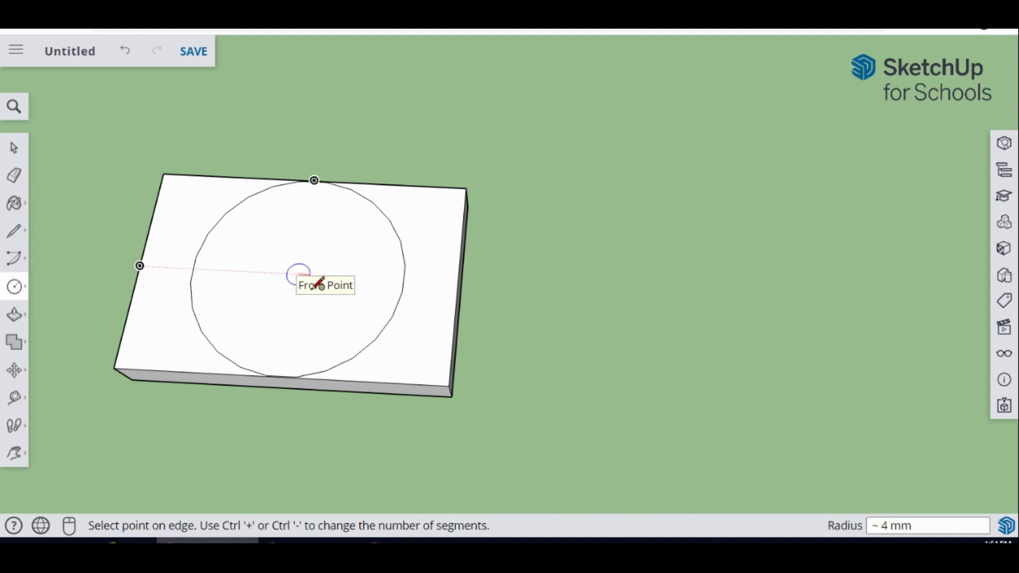
pyautogui.click(340, 316)
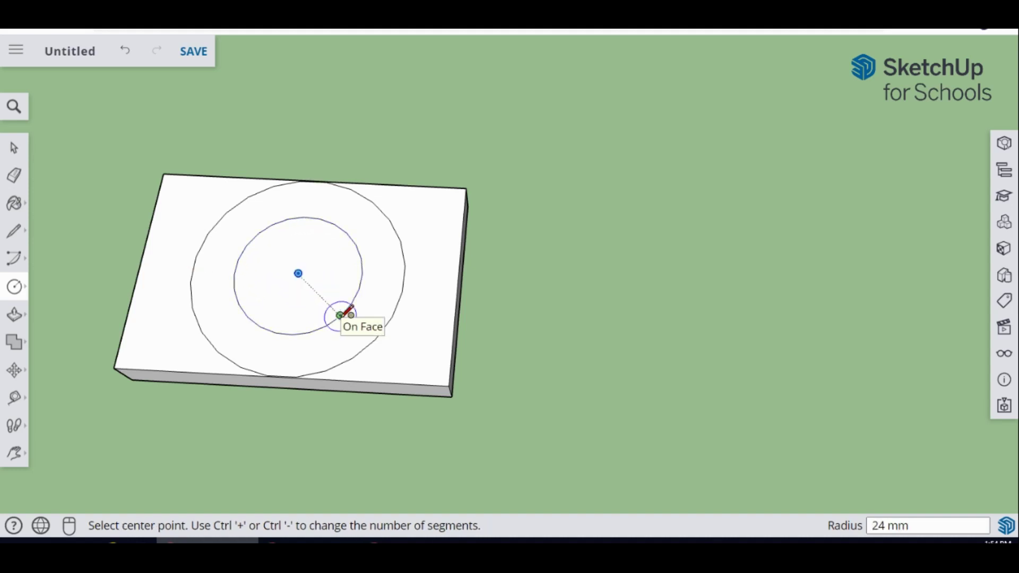
pyautogui.write('30')
pyautogui.press('Return')
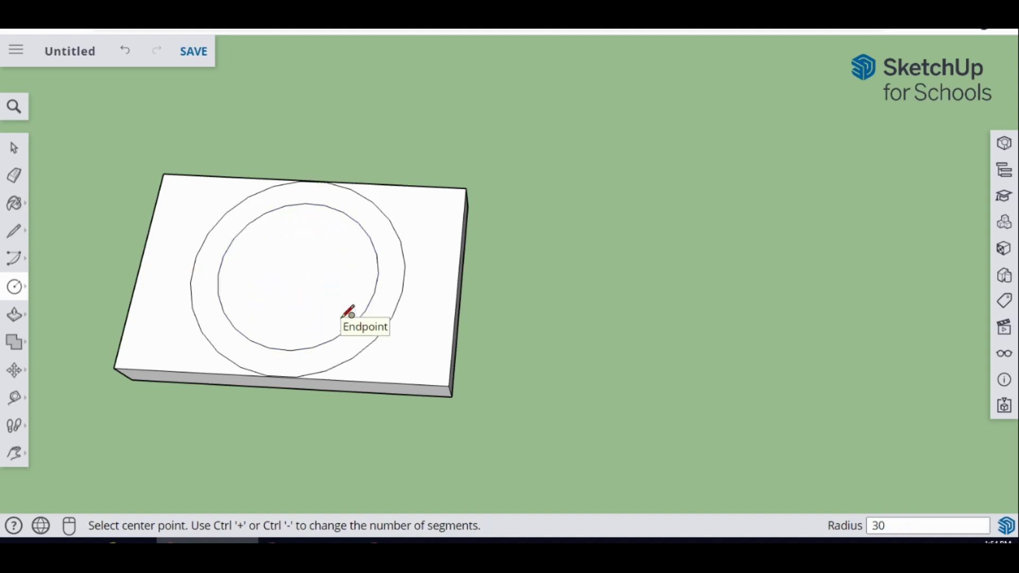
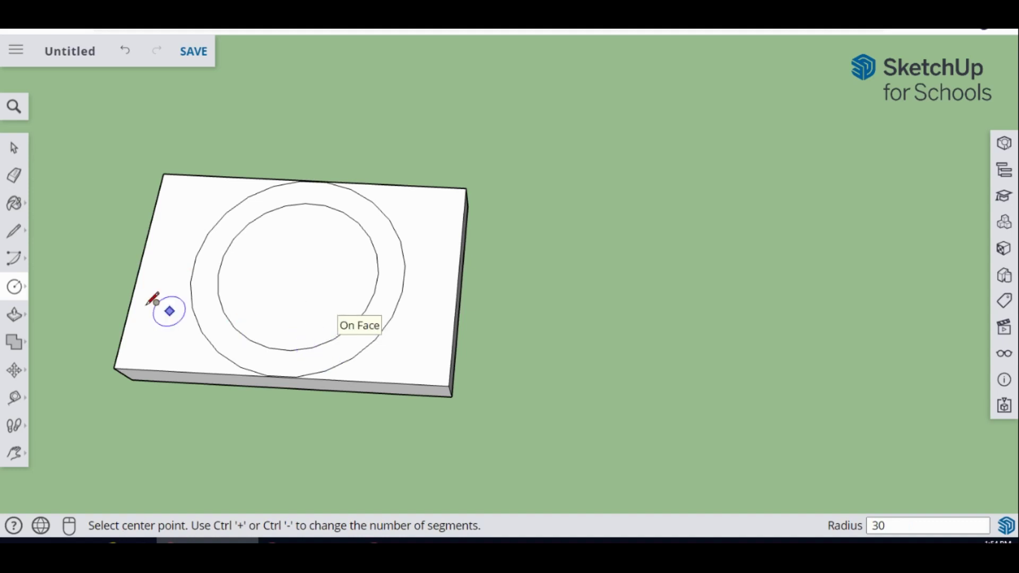
# Step: Push/Pull the ring between the two circles up 20 mm and the circular face inside it up 5 mm
pyautogui.click(10, 317)
pyautogui.click(349, 345)
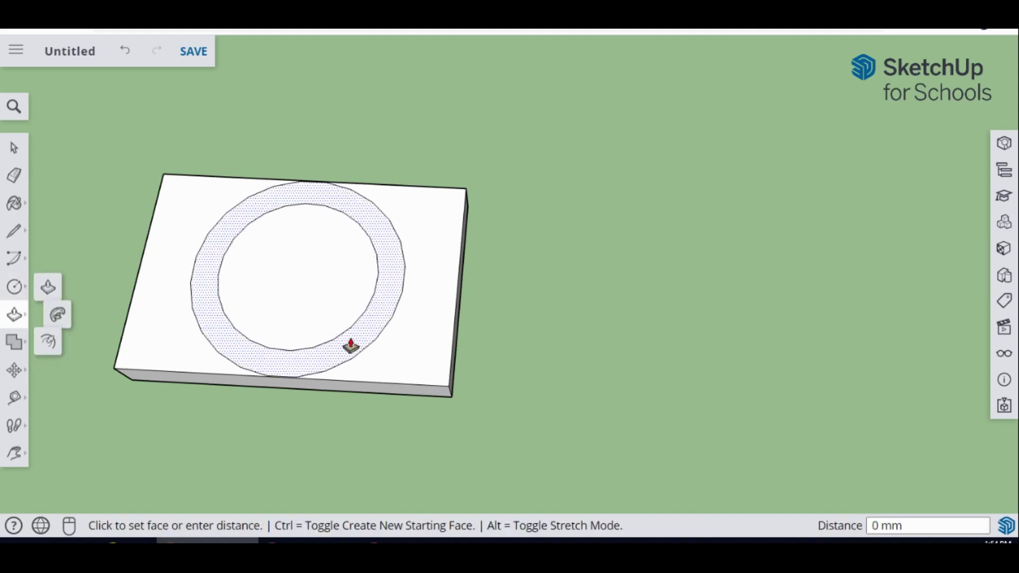
pyautogui.click(336, 336)
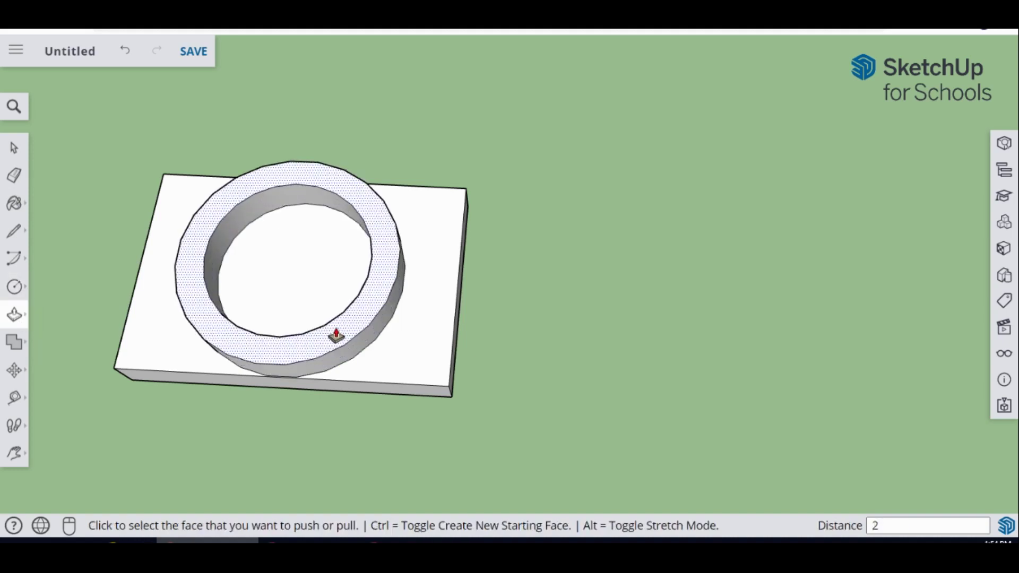
pyautogui.click(336, 336)
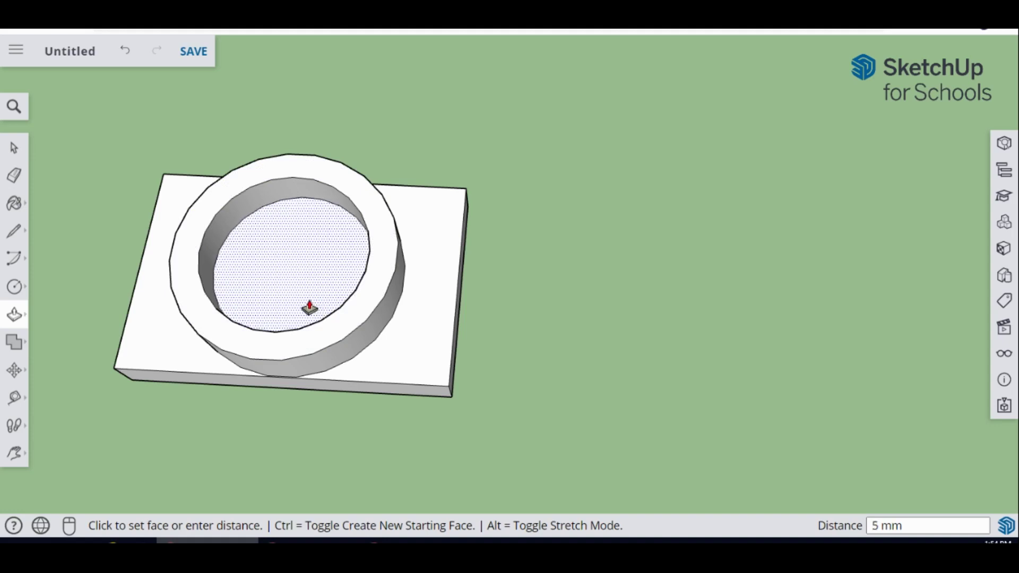
pyautogui.click(309, 308)
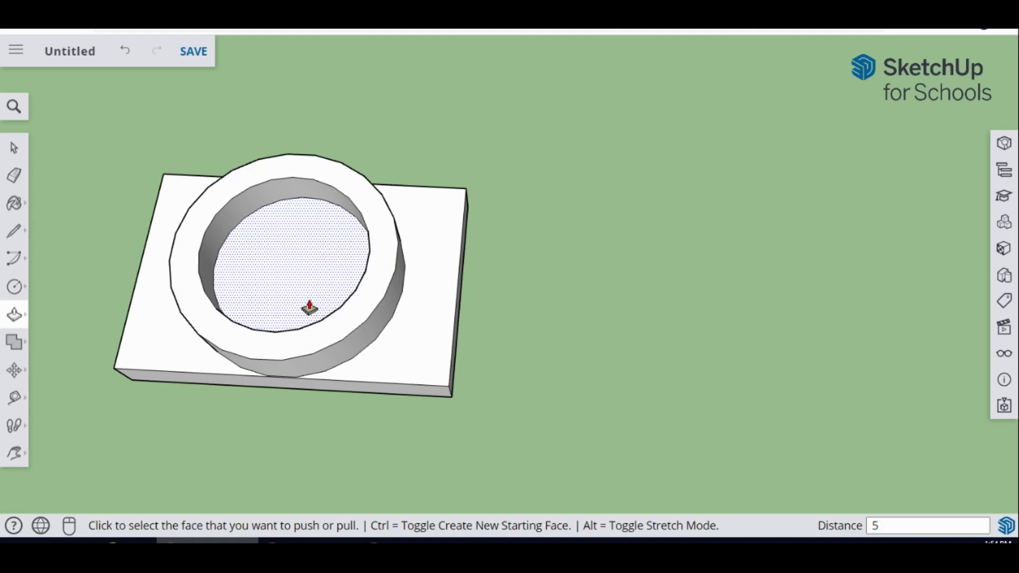
pyautogui.click(309, 308)
# Step: Check the reference drawing and draw a 15 mm radius circle at the center of the face inside the ring
pyautogui.moveTo(528, 338); pyautogui.dragTo(377, 241, button='middle')
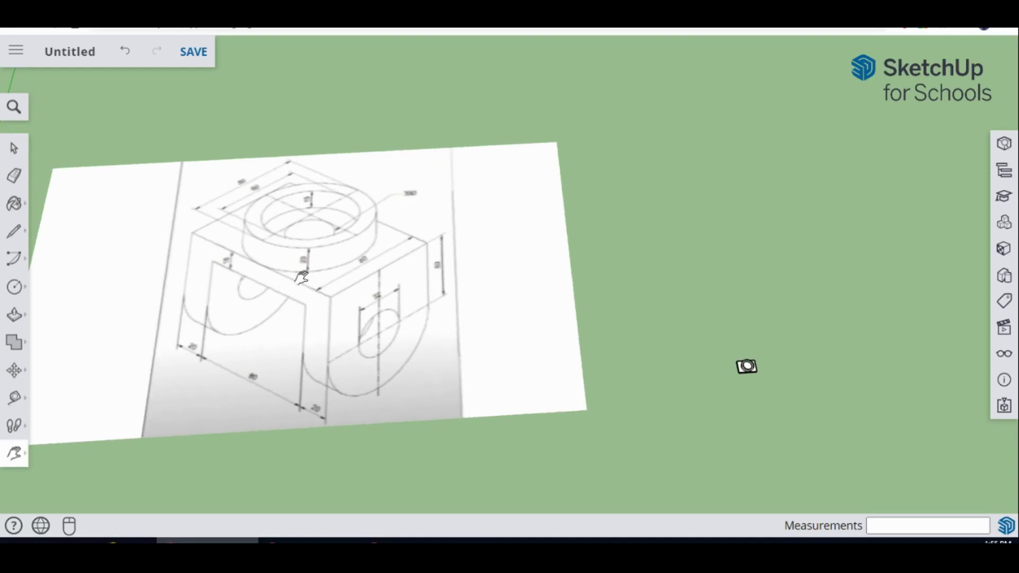
pyautogui.scroll(5, 307, 173)
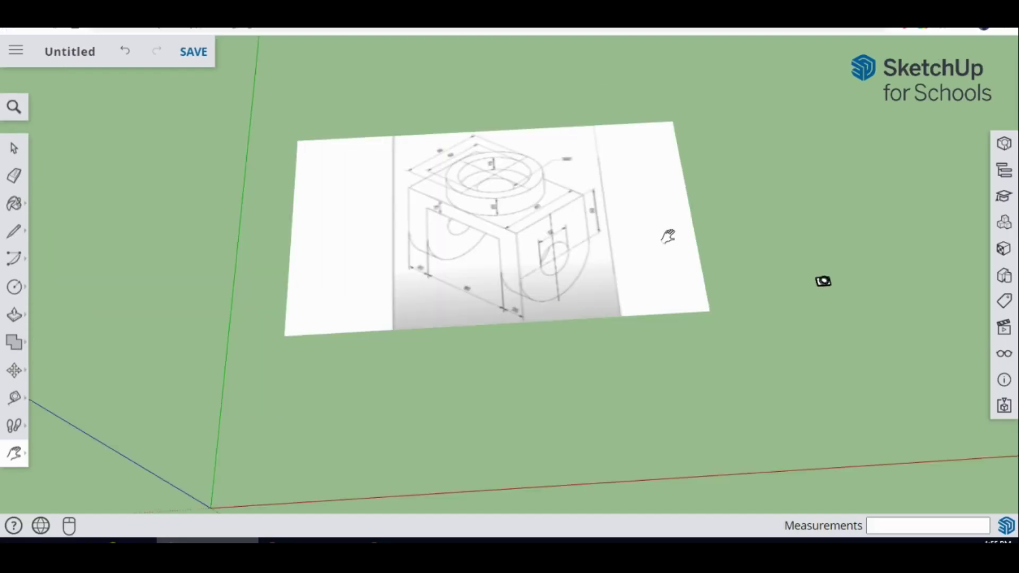
pyautogui.moveTo(668, 236); pyautogui.dragTo(603, 252, button='middle')
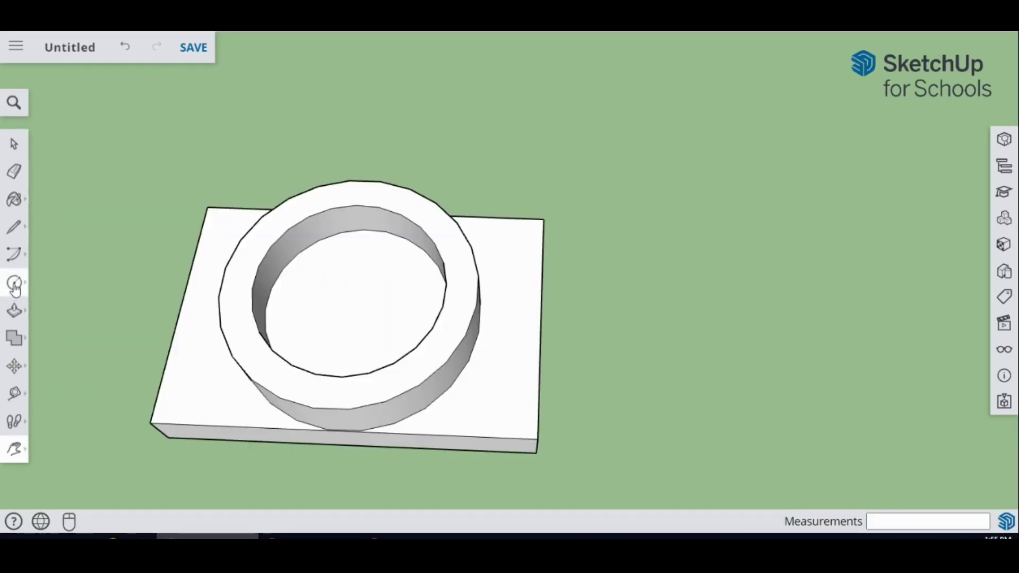
pyautogui.click(15, 284)
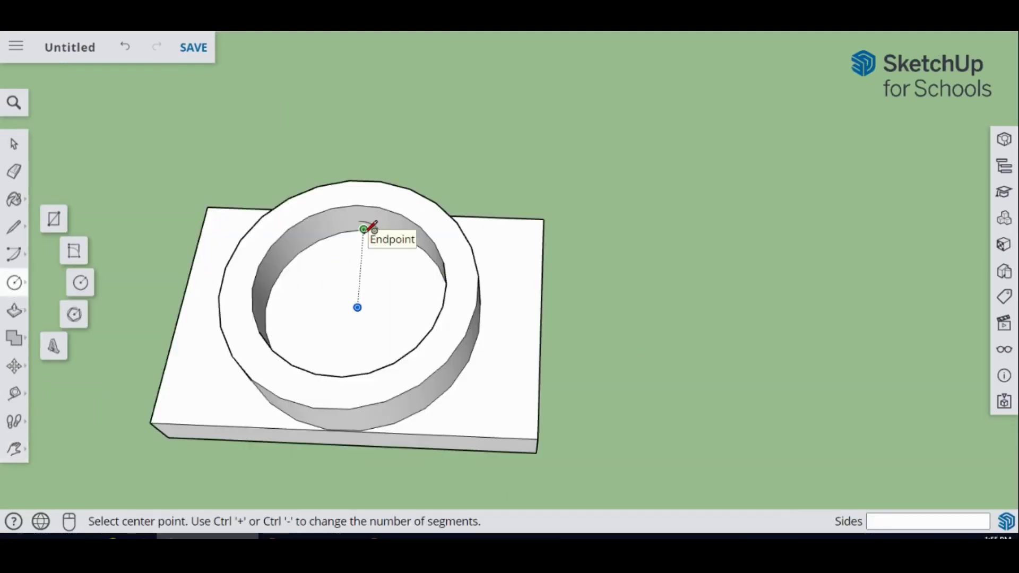
pyautogui.click(357, 306)
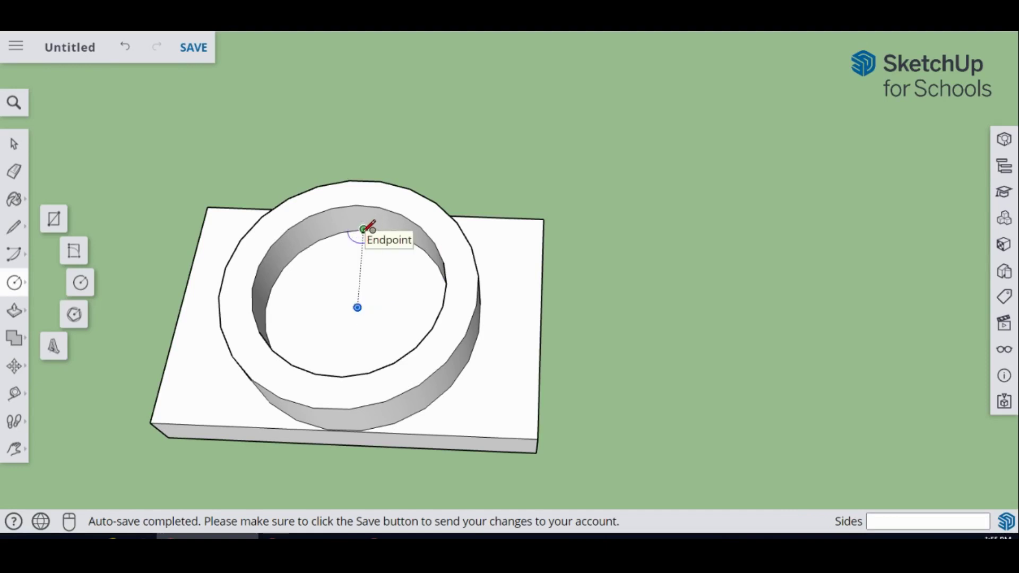
pyautogui.click(364, 229)
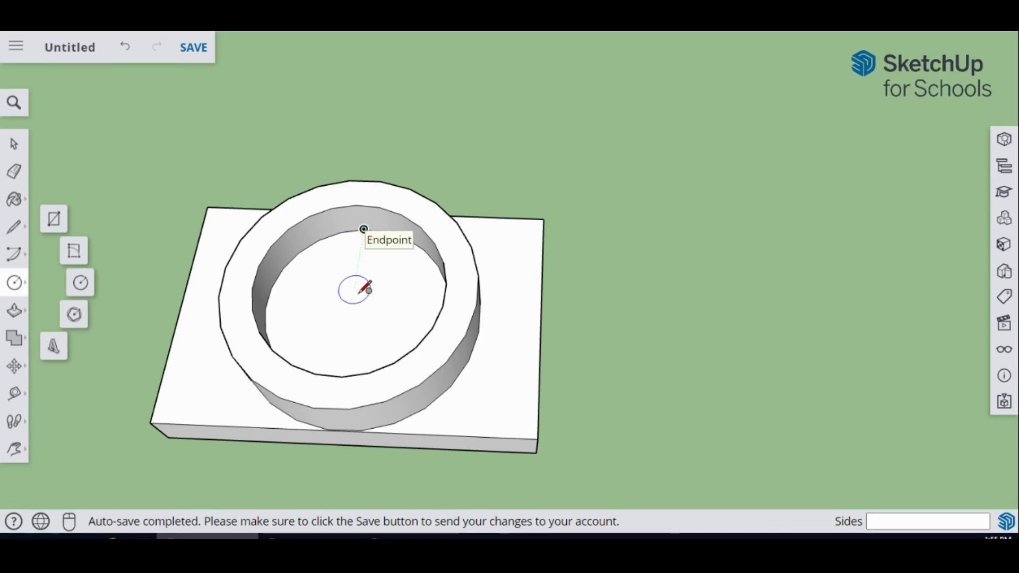
pyautogui.click(359, 307)
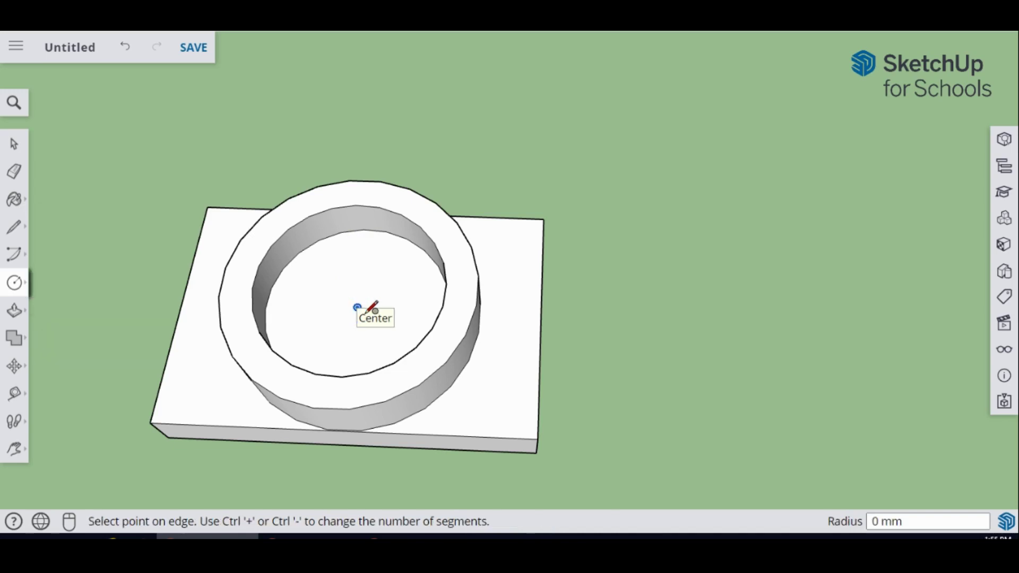
pyautogui.click(396, 320)
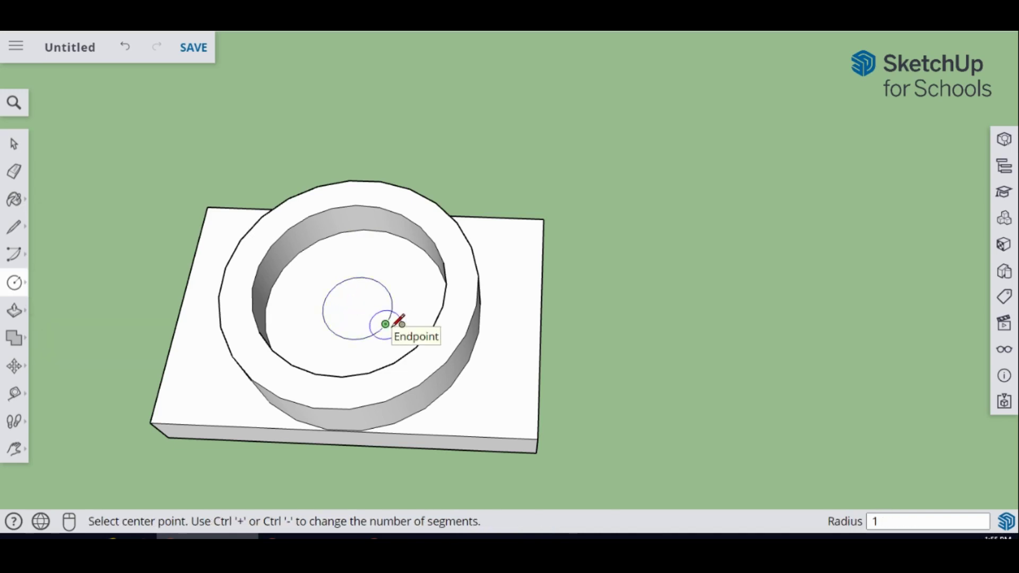
pyautogui.write('15')
pyautogui.press('Return')
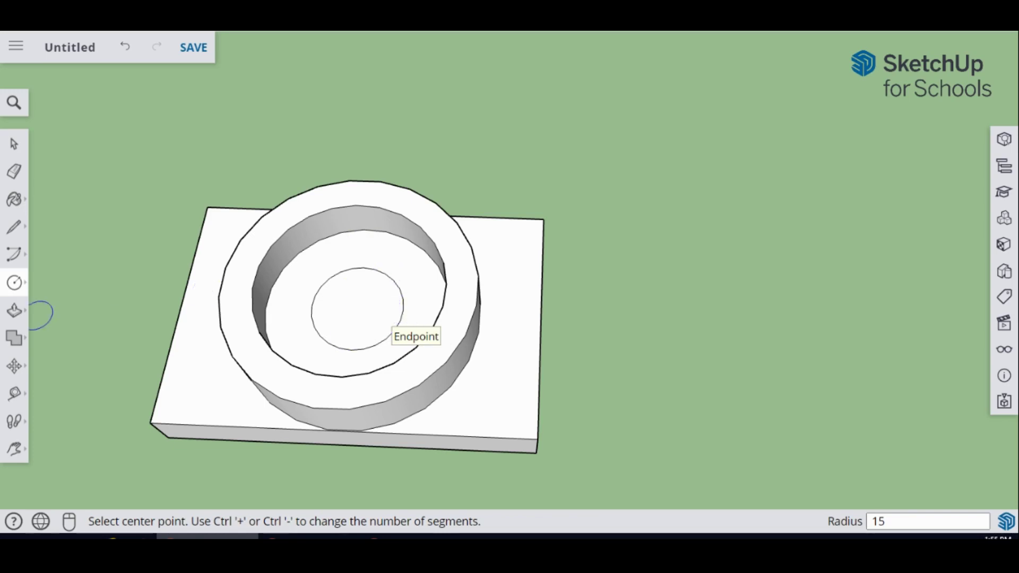
# Step: Push/Pull the 15 mm radius circular face inside the ring down 20 mm to cut a through hole
pyautogui.click(14, 311)
pyautogui.click(343, 320)
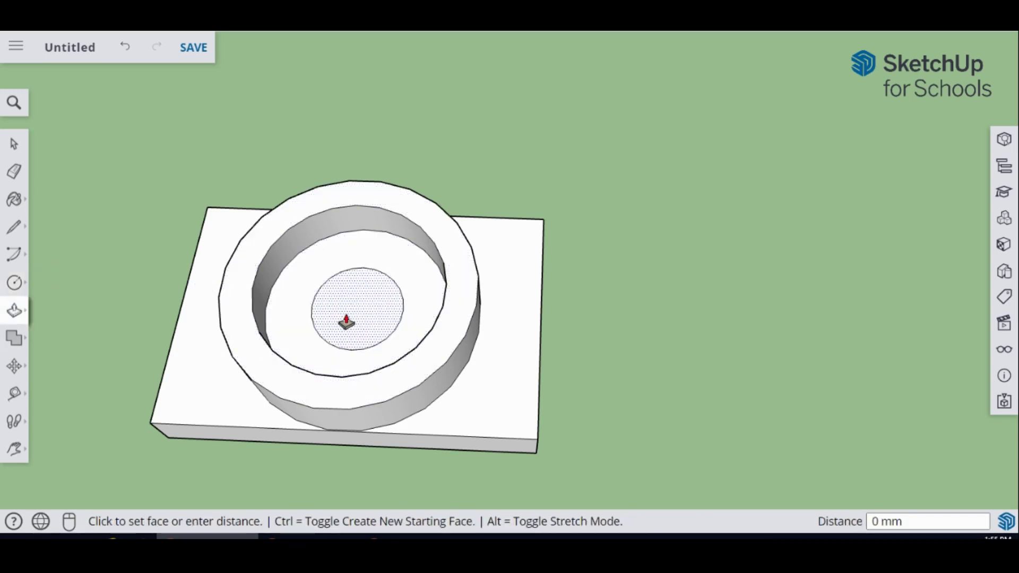
pyautogui.click(360, 329)
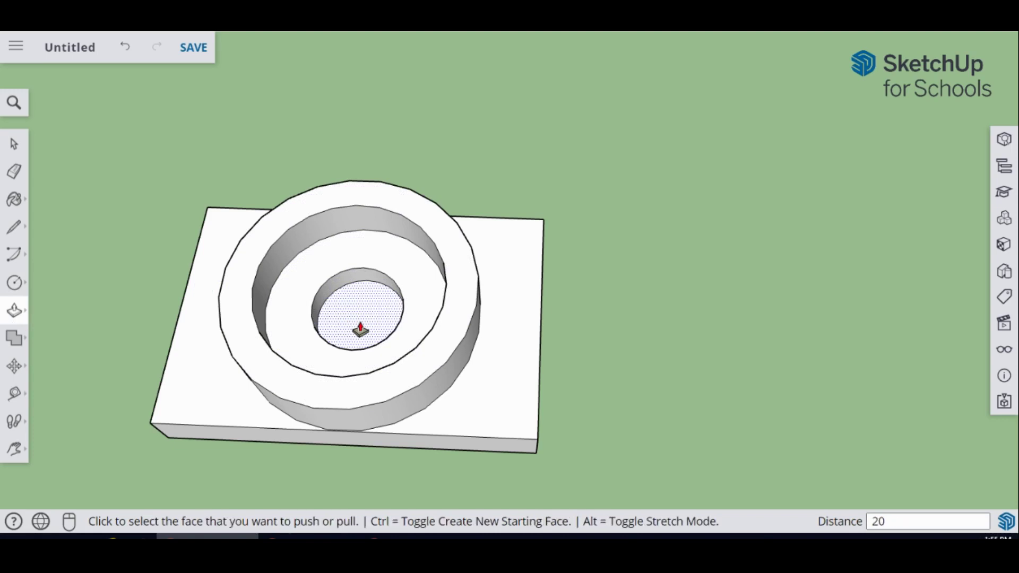
pyautogui.click(360, 331)
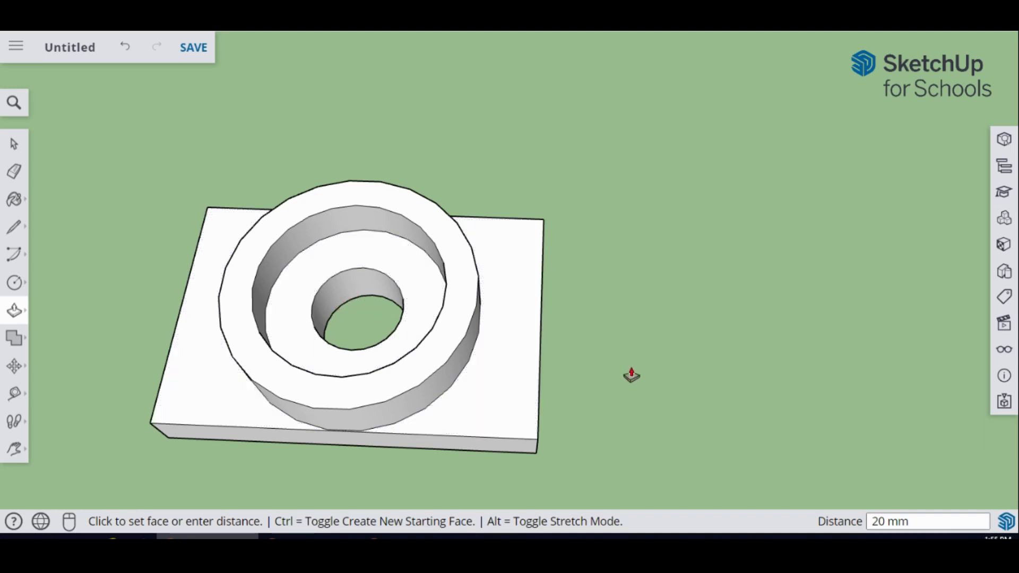
# Step: Examine the reference drawing for the dimensions of the rounded side lugs below the plate
pyautogui.press('o')
pyautogui.moveTo(624, 364); pyautogui.dragTo(559, 272)
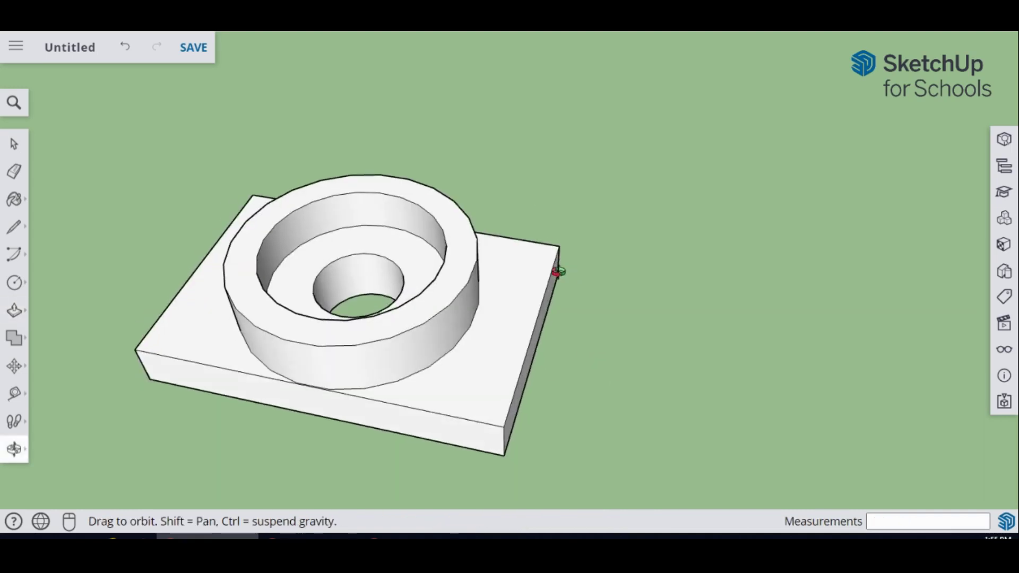
pyautogui.press('p')
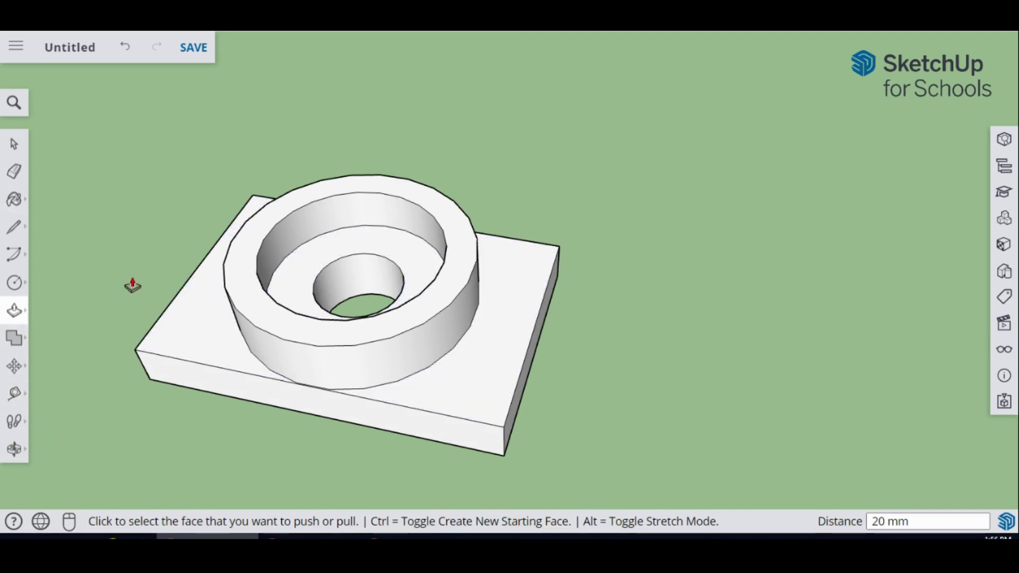
pyautogui.scroll(-5, 132, 286)
pyautogui.click(13, 449)
pyautogui.click(69, 434)
pyautogui.moveTo(50, 203); pyautogui.dragTo(743, 339)
pyautogui.moveTo(214, 166)
pyautogui.mouseDown()
pyautogui.moveTo(484, 229)
pyautogui.moveTo(193, 159)
pyautogui.mouseUp()
pyautogui.moveTo(193, 160); pyautogui.dragTo(212, 206, button='middle')
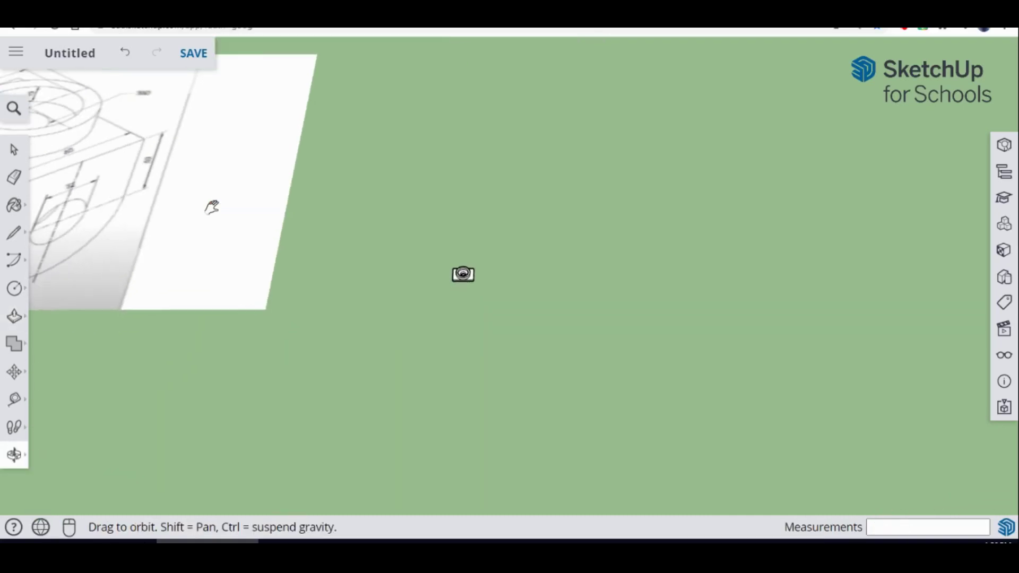
pyautogui.click(14, 455)
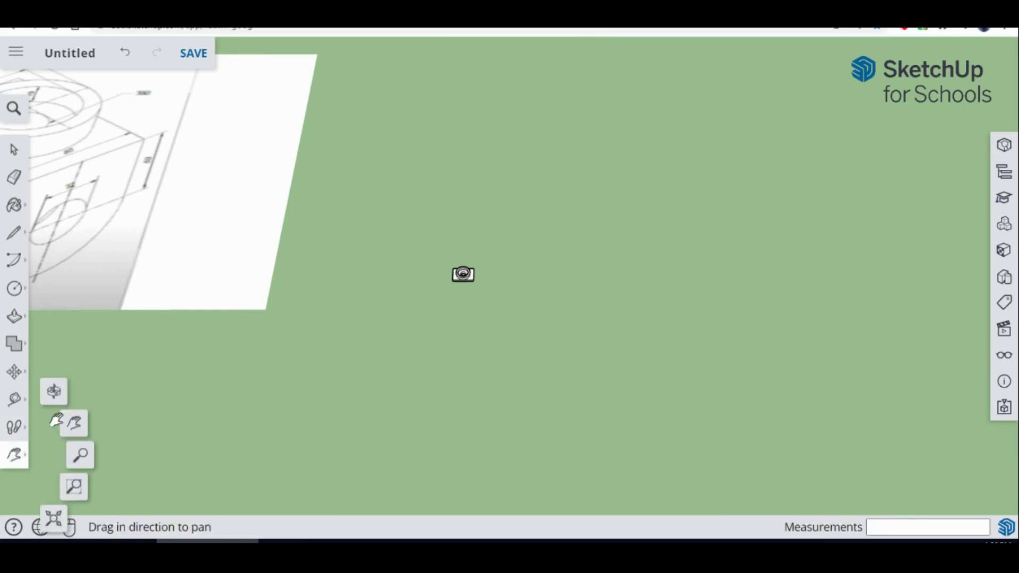
pyautogui.click(75, 423)
pyautogui.moveTo(67, 299); pyautogui.dragTo(325, 331)
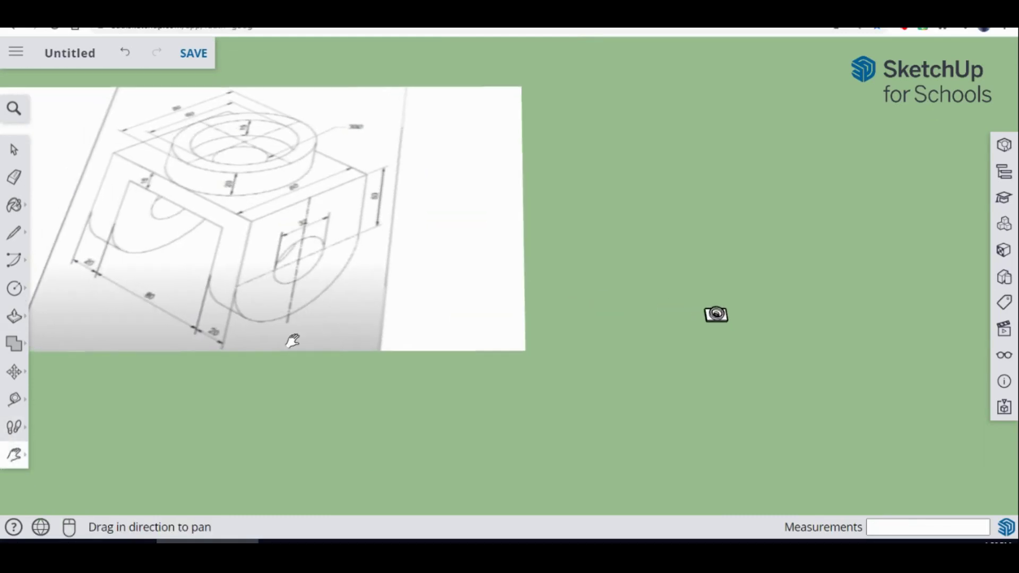
pyautogui.moveTo(226, 291); pyautogui.dragTo(300, 307)
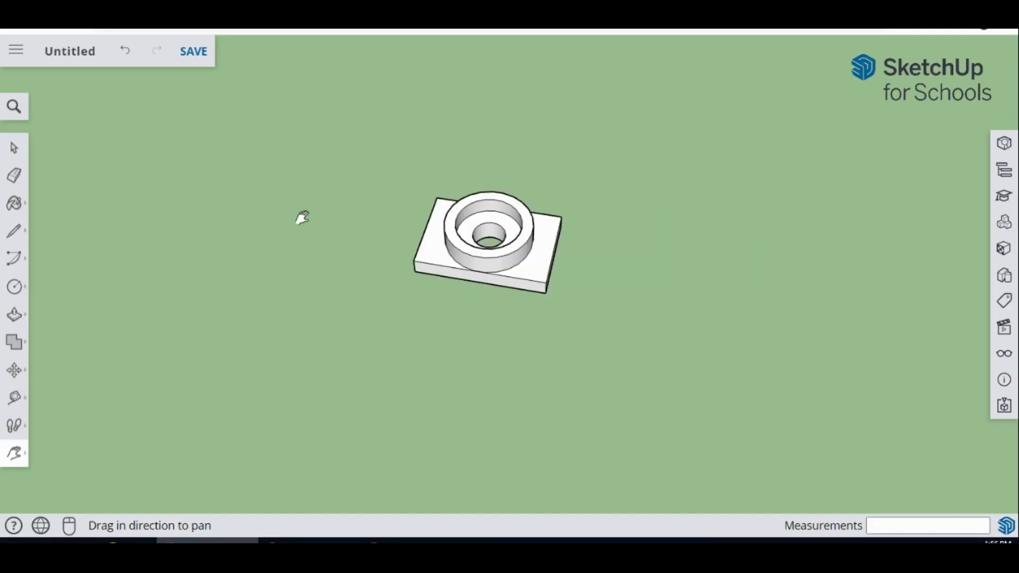
# Step: Draw an 80 by 35 mm vertical rectangle down from the lower edge of the plate's 80 mm end face
pyautogui.moveTo(299, 218)
pyautogui.mouseDown(button='middle')
pyautogui.moveTo(549, 330)
pyautogui.moveTo(479, 183)
pyautogui.moveTo(496, 232)
pyautogui.mouseUp(button='middle')
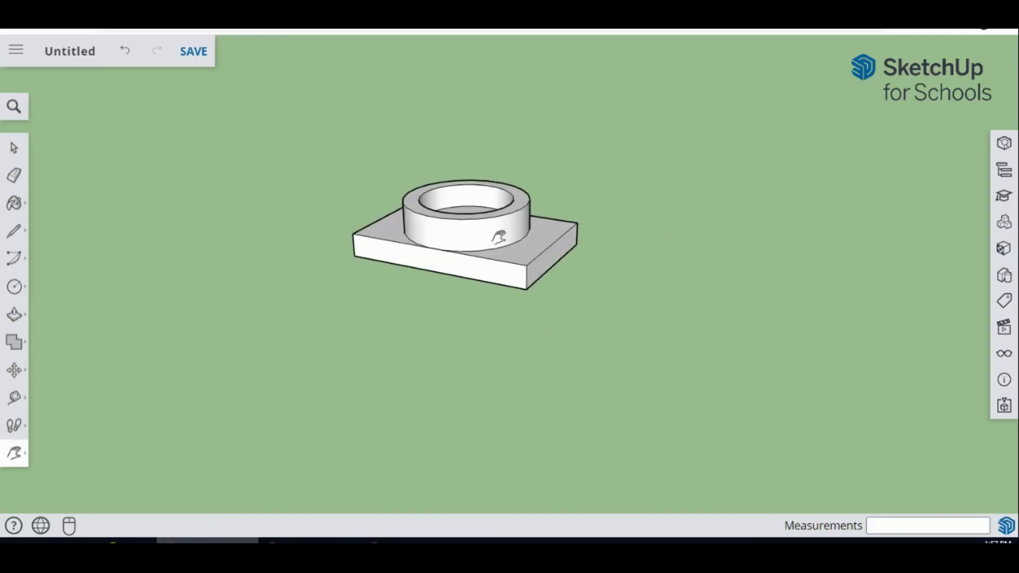
pyautogui.scroll(3, 598, 349)
pyautogui.moveTo(598, 348); pyautogui.dragTo(523, 284, button='middle')
pyautogui.moveTo(523, 284); pyautogui.dragTo(467, 280)
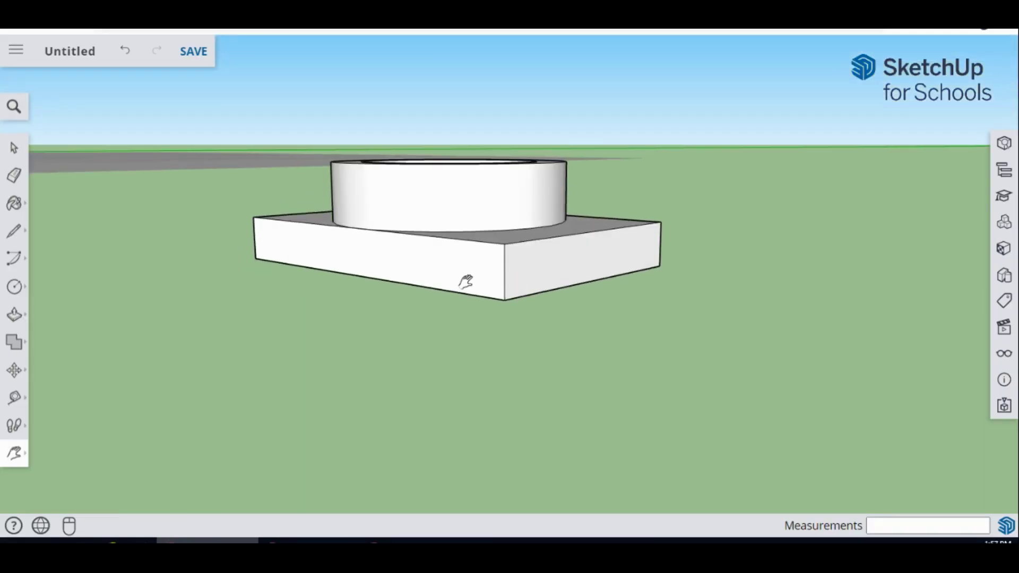
pyautogui.click(14, 287)
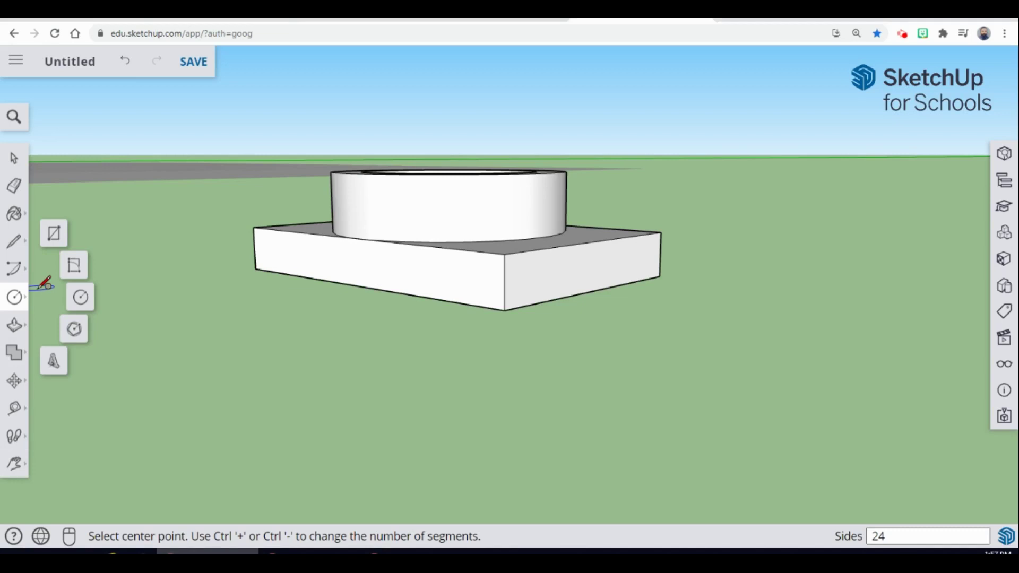
pyautogui.click(53, 233)
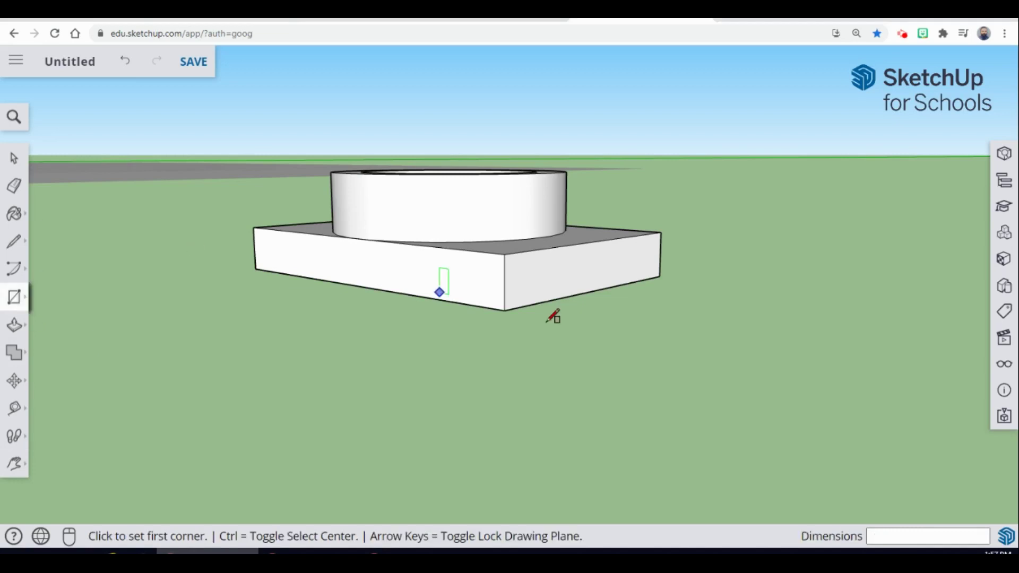
pyautogui.click(503, 309)
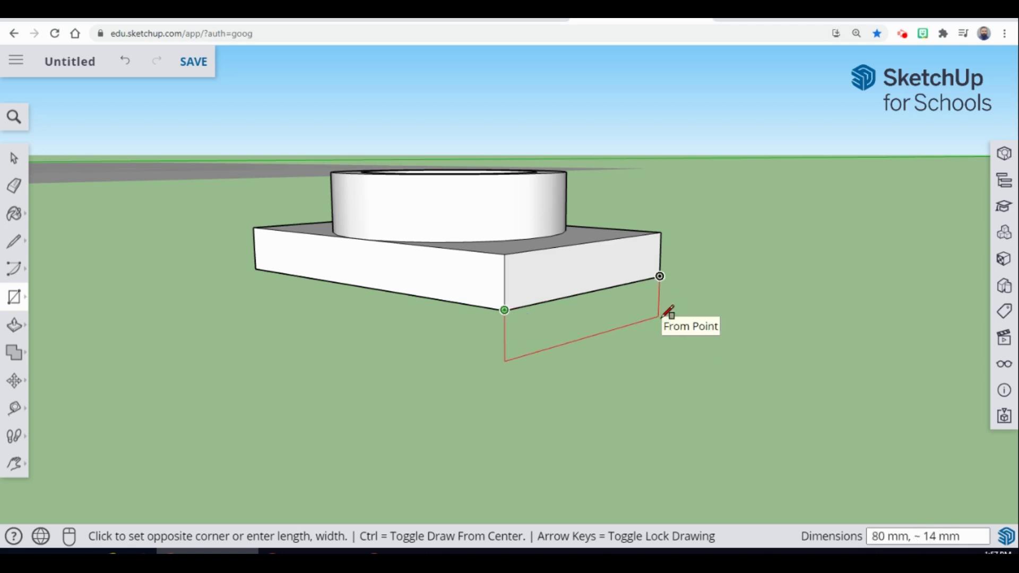
pyautogui.click(659, 316)
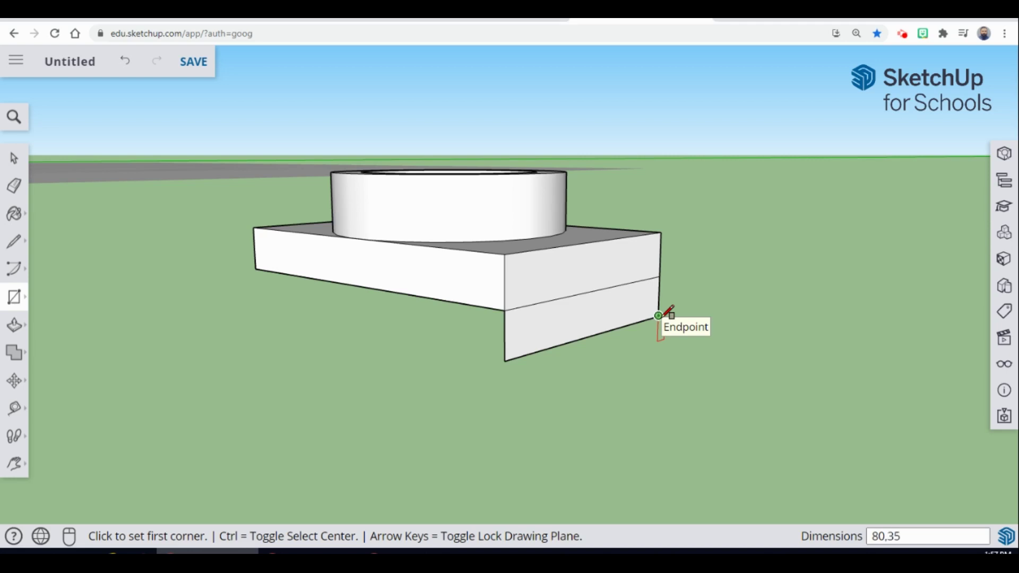
pyautogui.press('Return')
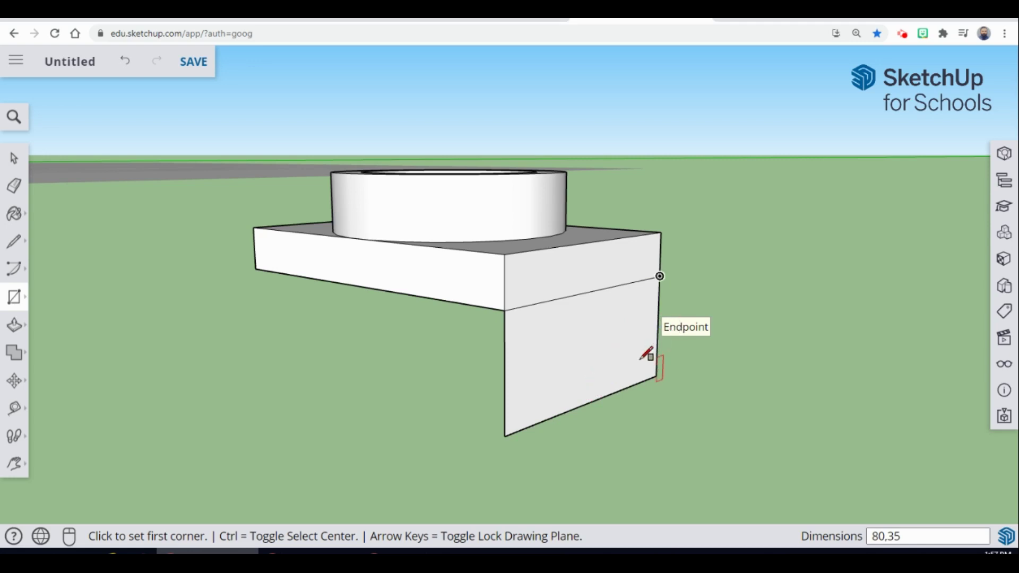
# Step: Draw a 40 mm radius circle centered on the midpoint of the rectangle's lower edge, reaching its bottom corner
pyautogui.moveTo(5, 300)
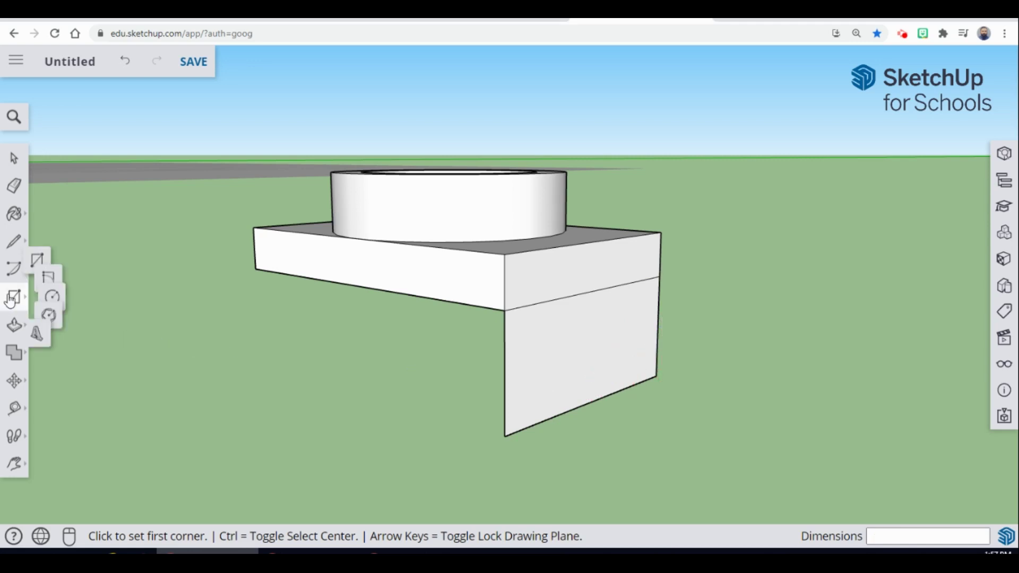
pyautogui.click(80, 295)
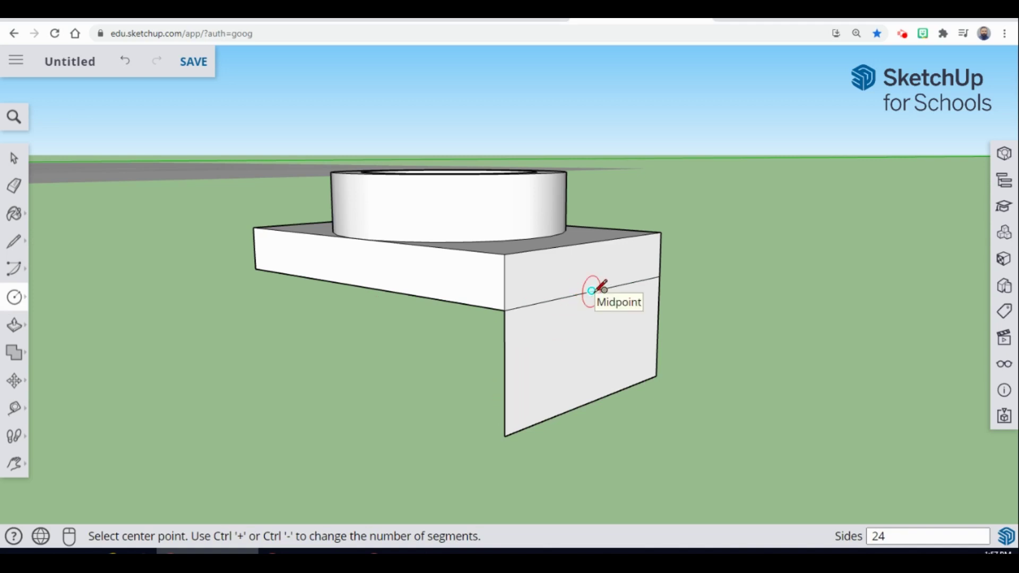
pyautogui.click(591, 402)
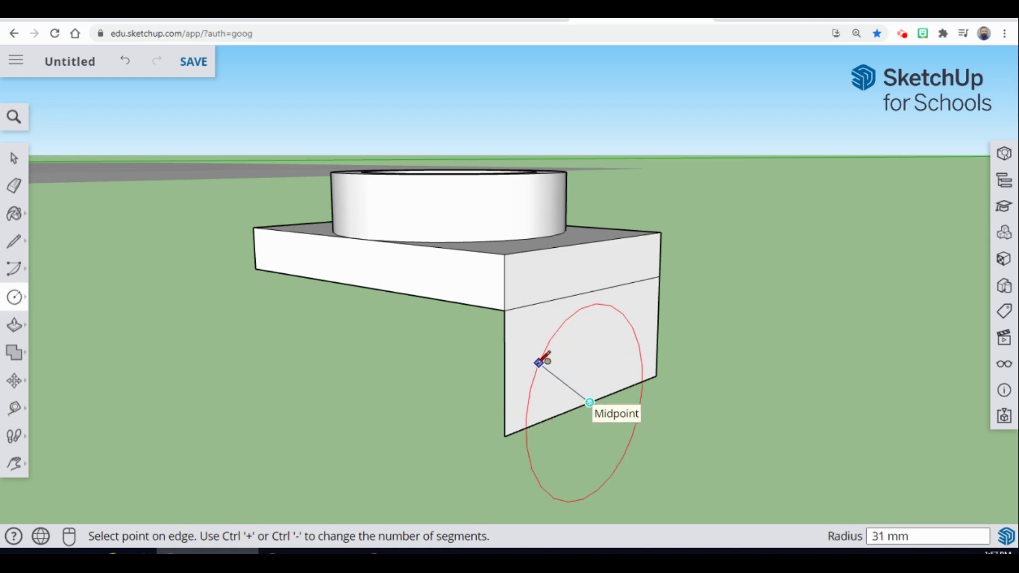
pyautogui.click(507, 435)
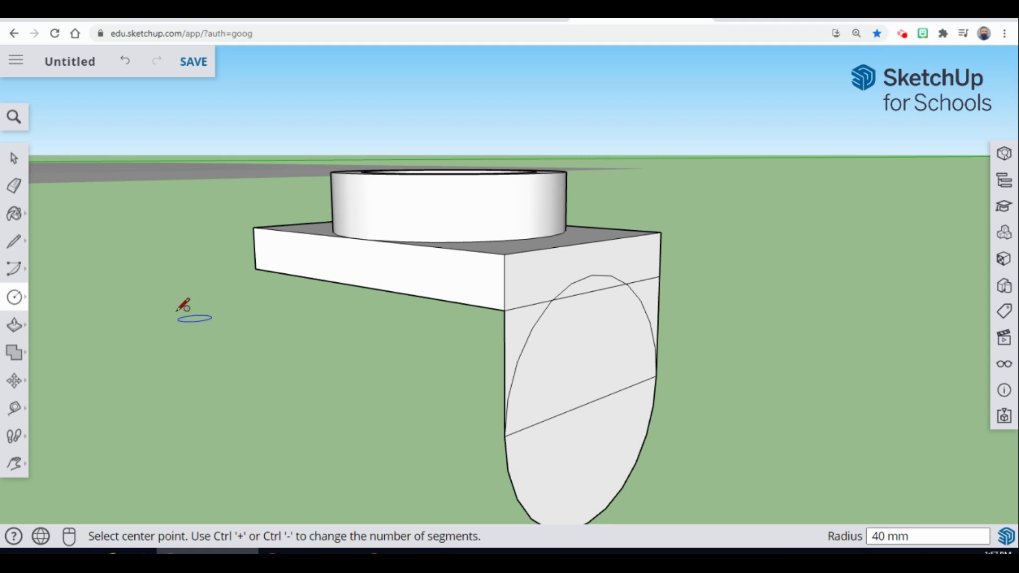
# Step: Erase the circle's upper arc and the line between rectangle and semicircle to leave one rounded lug face
pyautogui.click(15, 186)
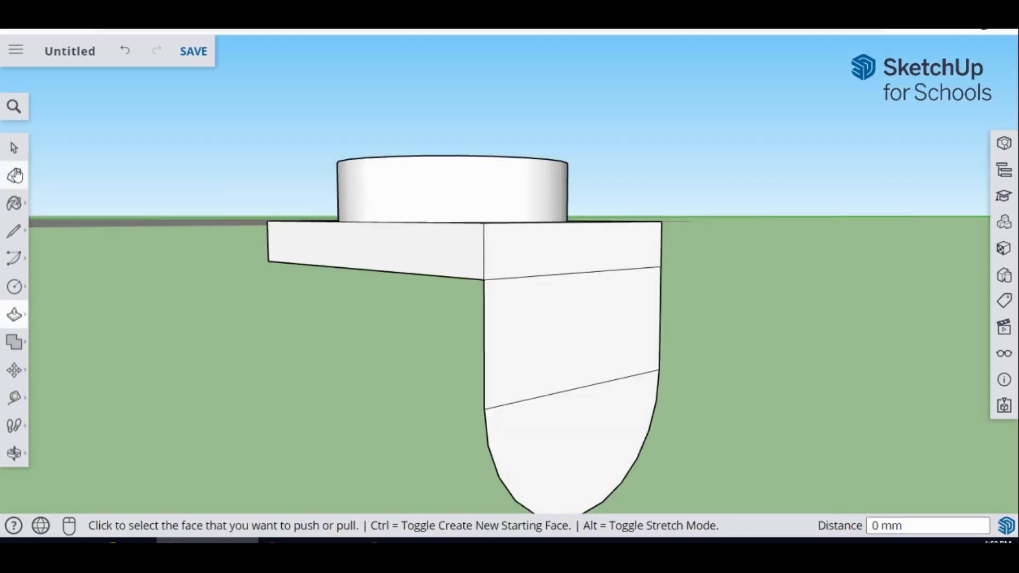
pyautogui.click(14, 176)
pyautogui.moveTo(444, 391); pyautogui.dragTo(615, 398, button='middle')
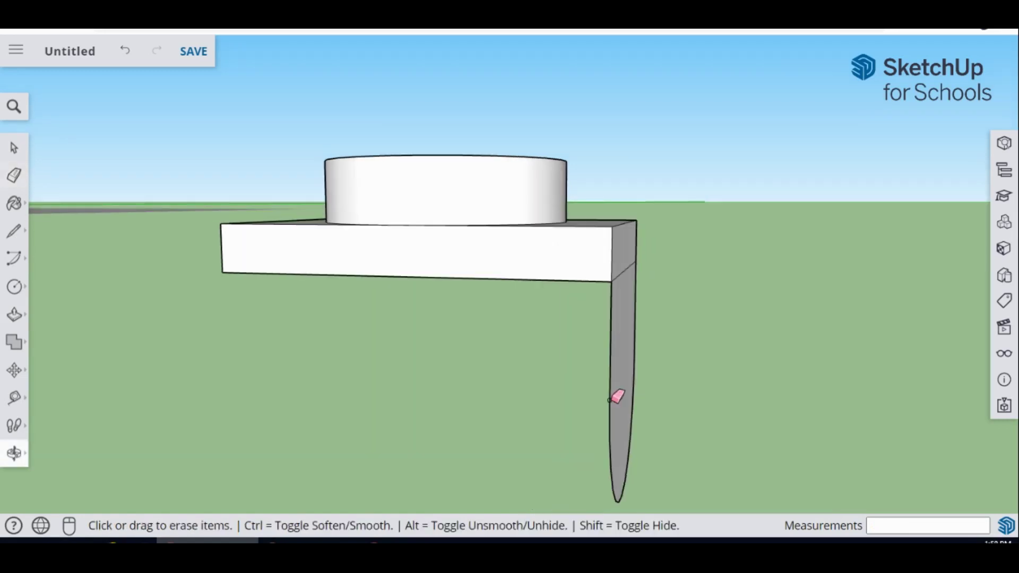
# Step: Push/Pull the rounded lug's inner face 20 mm inward beneath the plate
pyautogui.click(15, 314)
pyautogui.moveTo(506, 397); pyautogui.dragTo(612, 393, button='middle')
pyautogui.click(630, 388)
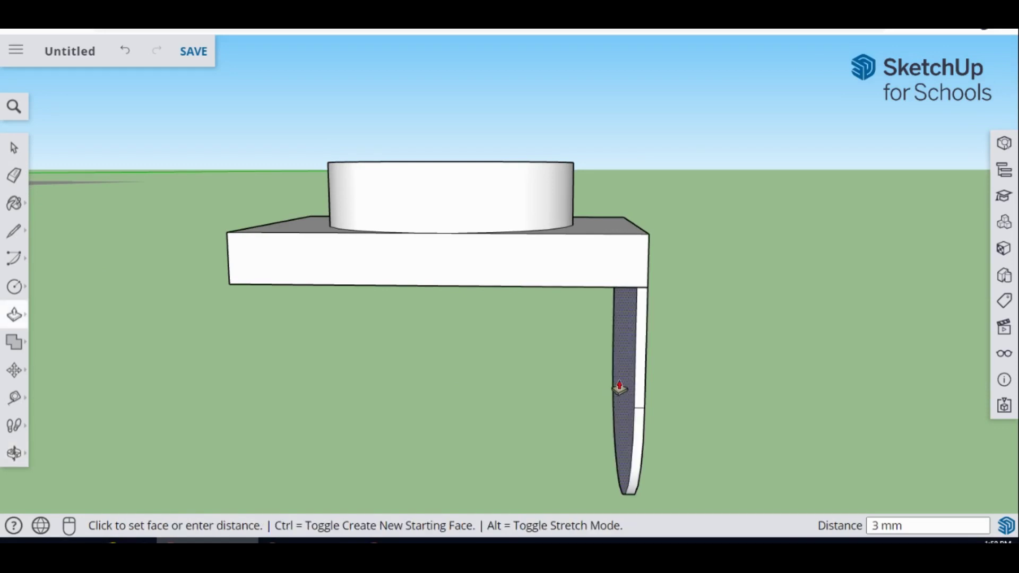
pyautogui.click(597, 388)
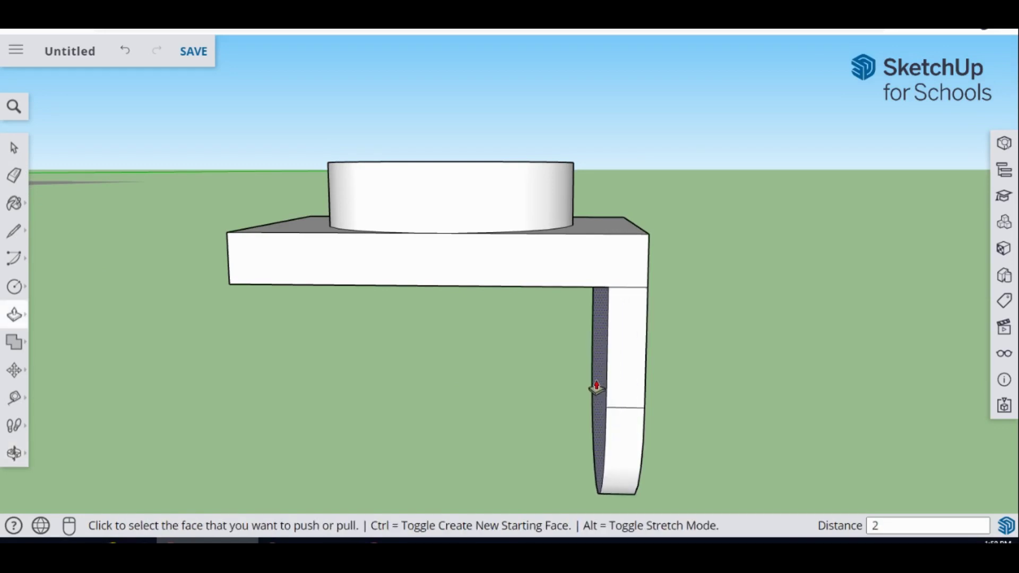
pyautogui.click(597, 388)
pyautogui.moveTo(681, 396); pyautogui.dragTo(396, 374, button='middle')
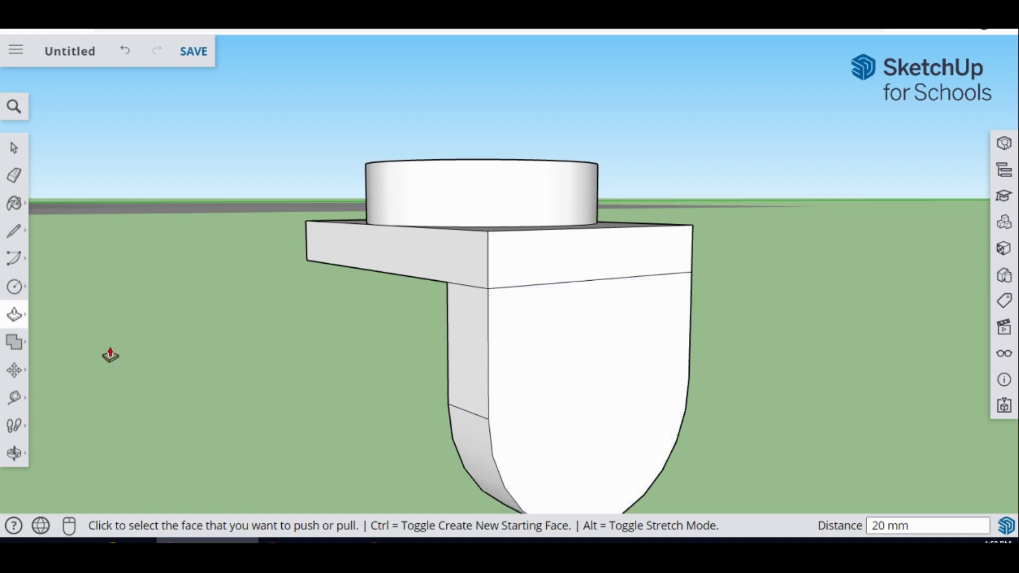
# Step: Draw a 16 mm radius circle on the lug's outer face, centered on the rounded end's center point
pyautogui.click(14, 287)
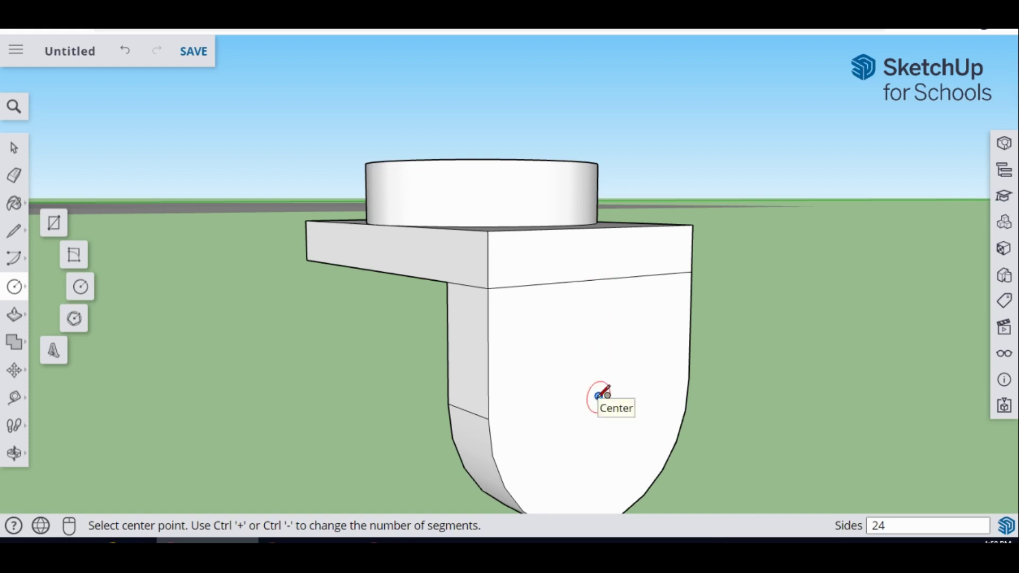
pyautogui.click(599, 396)
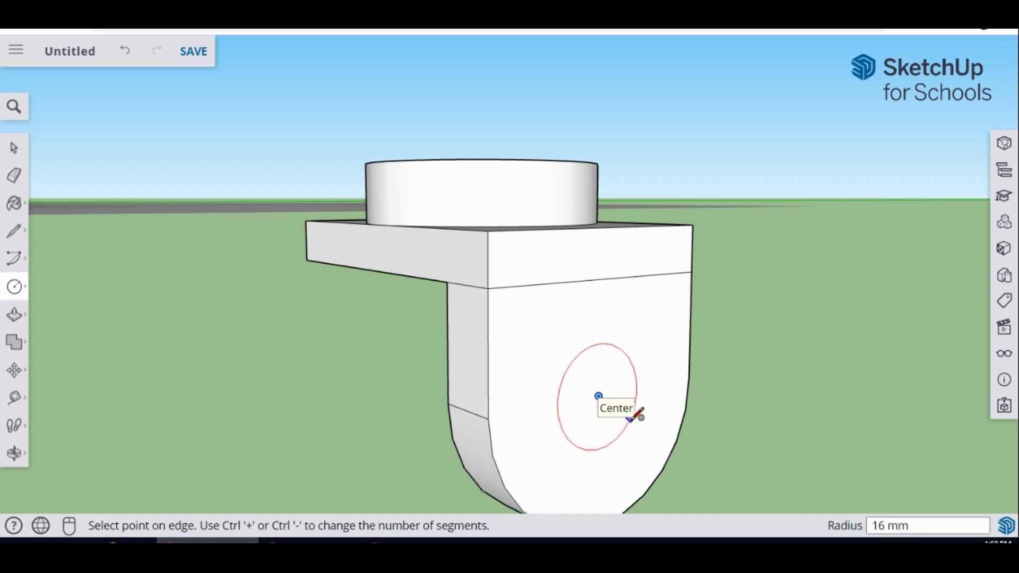
pyautogui.click(630, 418)
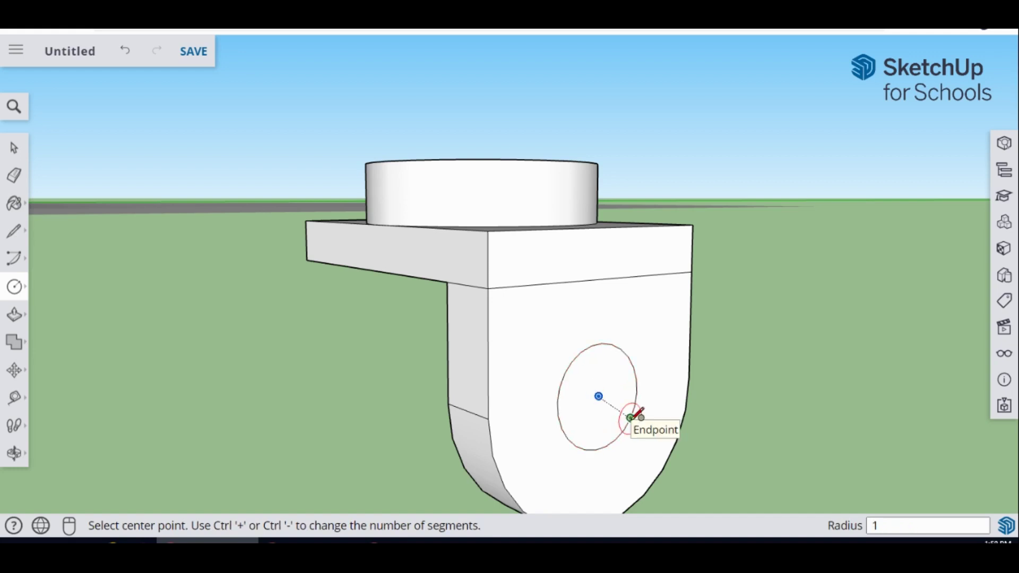
pyautogui.press('Return')
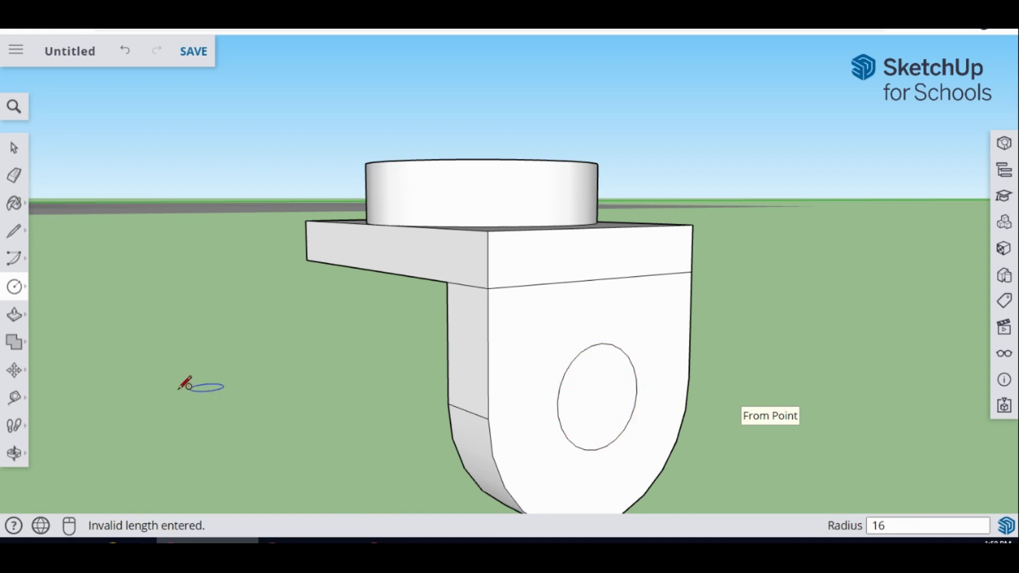
# Step: Push/Pull the lug's circular face inward 20 mm to cut a through hole and inspect the opening
pyautogui.click(14, 315)
pyautogui.click(582, 366)
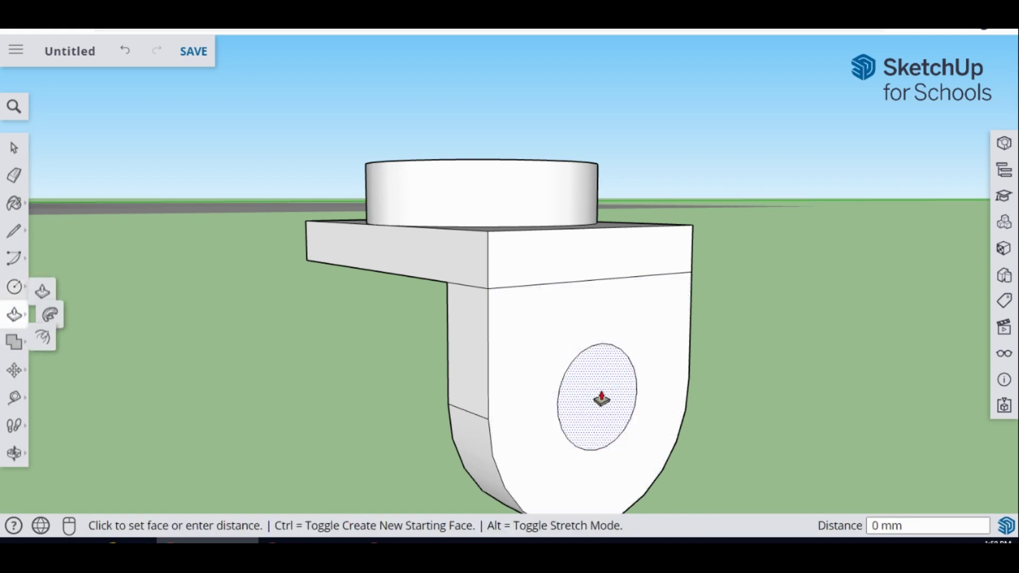
pyautogui.click(586, 397)
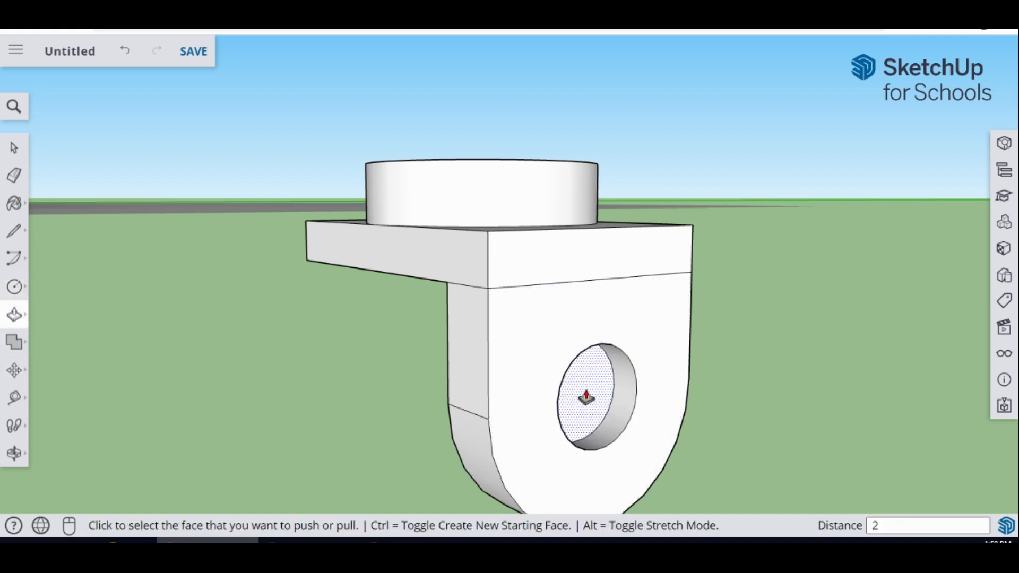
pyautogui.click(586, 397)
pyautogui.click(762, 400)
pyautogui.moveTo(762, 401); pyautogui.dragTo(778, 345, button='middle')
pyautogui.scroll(-5, 778, 346)
pyautogui.scroll(8, 760, 366)
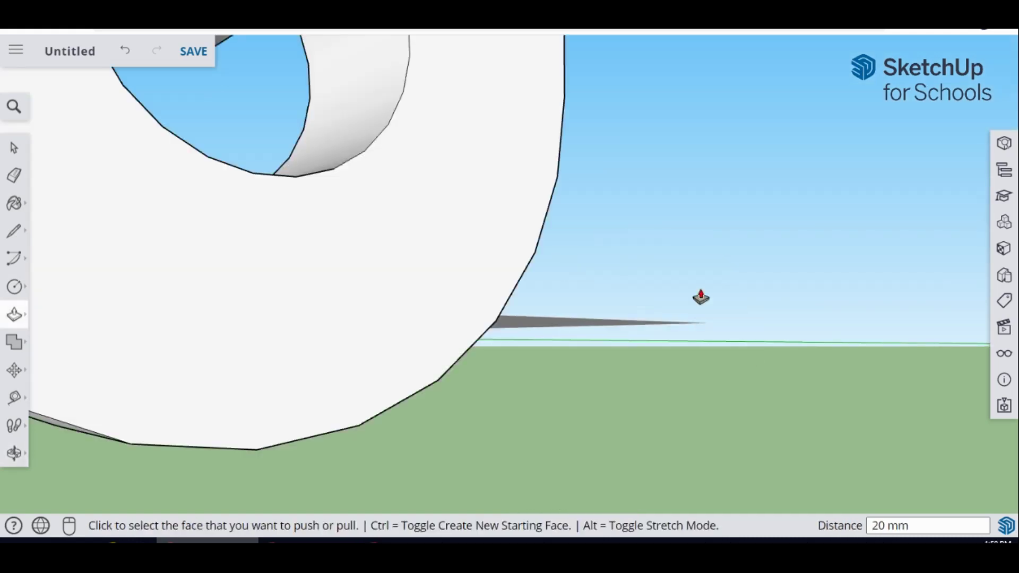
pyautogui.scroll(-5, 699, 295)
pyautogui.moveTo(594, 196); pyautogui.dragTo(550, 309, button='middle')
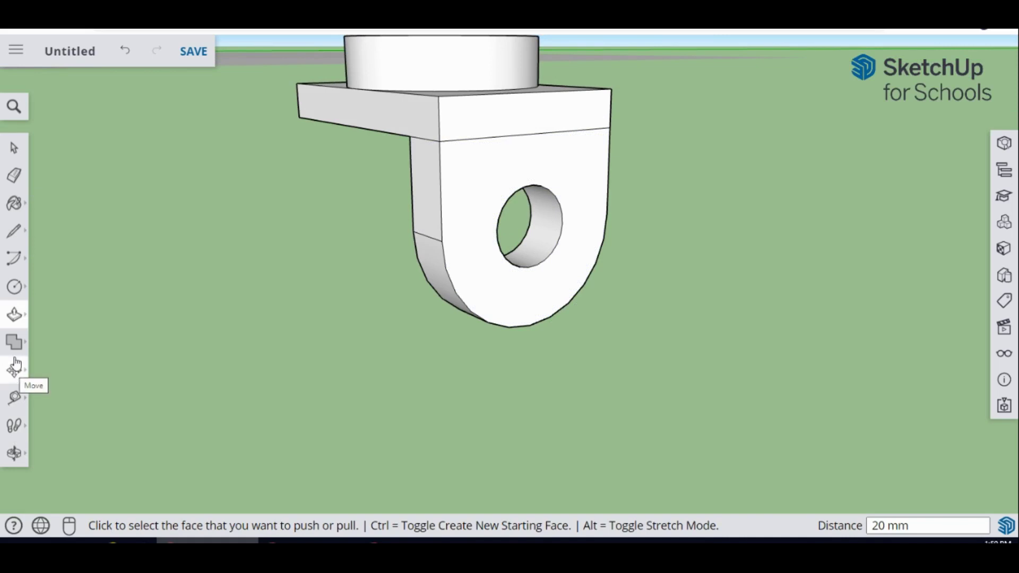
# Step: Copy the rounded lug with its hole 100 mm along the plate's underside, snapping it to the plate's opposite lower corner
pyautogui.click(14, 148)
pyautogui.moveTo(676, 383); pyautogui.dragTo(504, 265, button='middle')
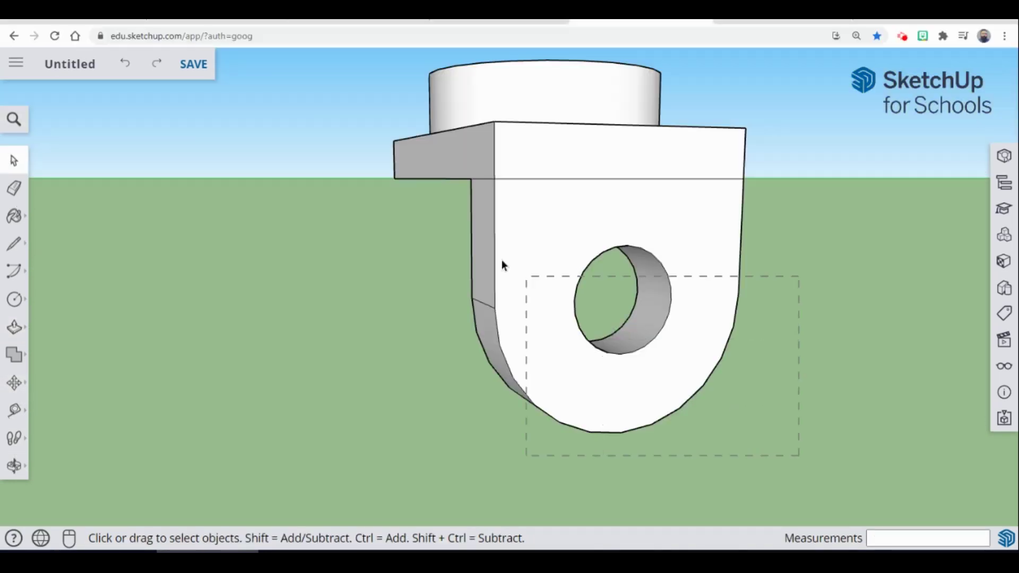
pyautogui.moveTo(418, 197); pyautogui.dragTo(418, 197)
pyautogui.moveTo(751, 323); pyautogui.dragTo(706, 303, button='middle')
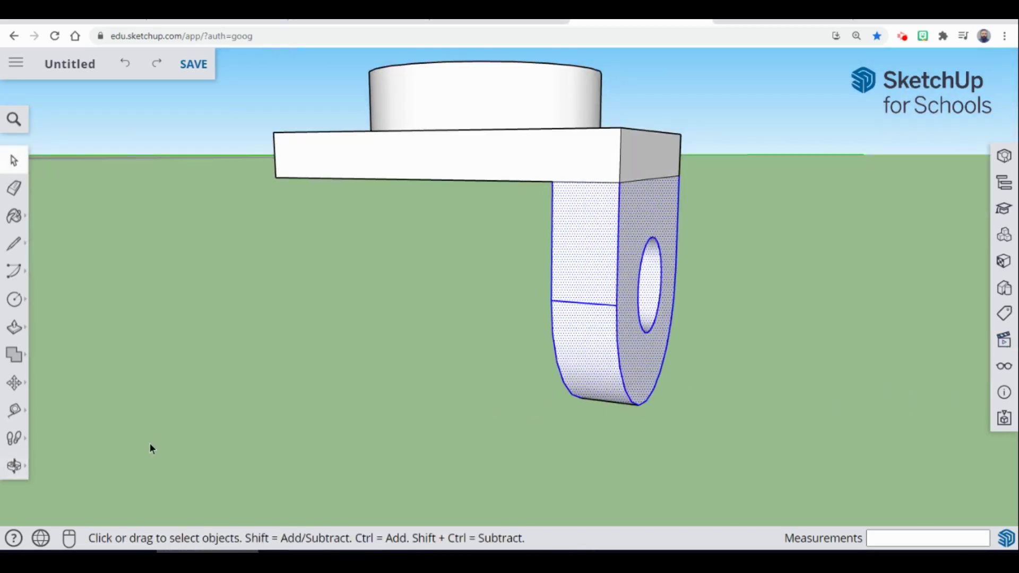
pyautogui.click(13, 387)
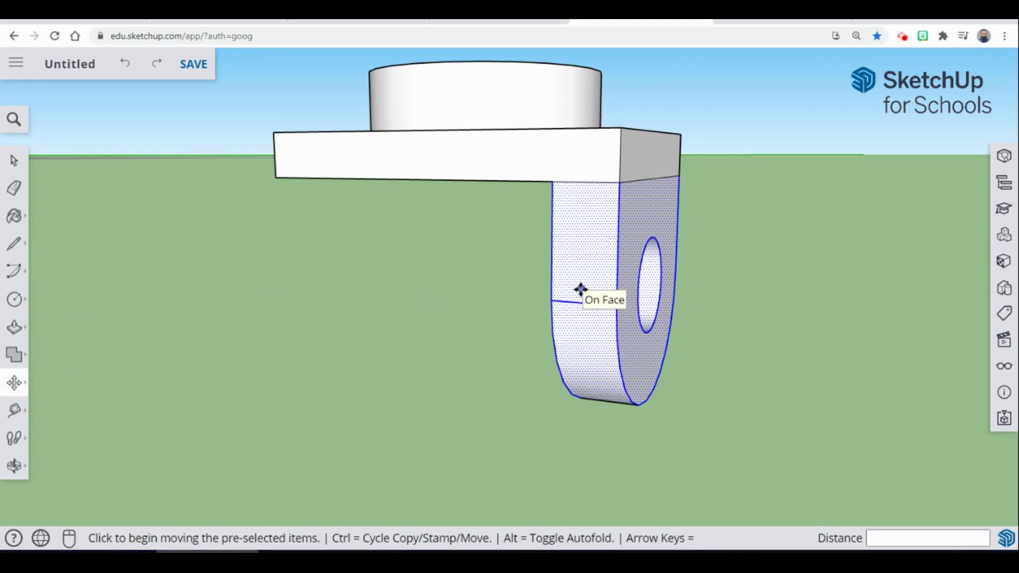
pyautogui.moveTo(568, 205); pyautogui.dragTo(620, 213, button='middle')
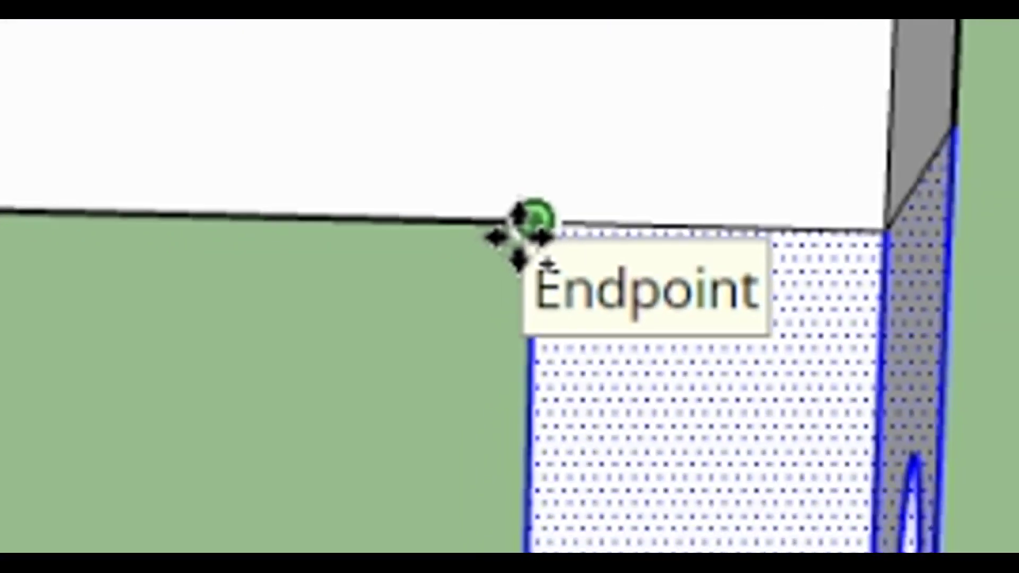
pyautogui.click(472, 277)
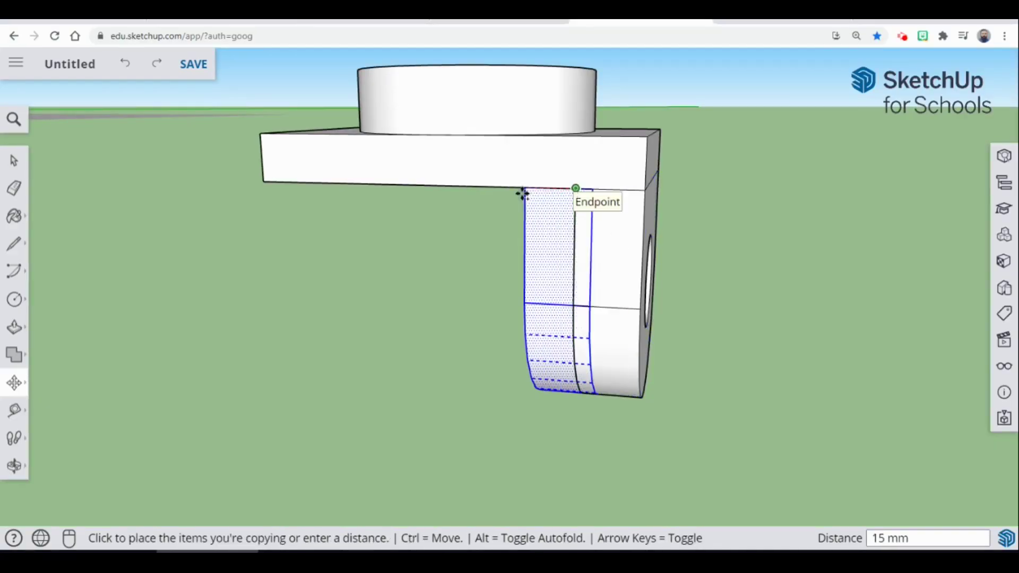
pyautogui.click(266, 181)
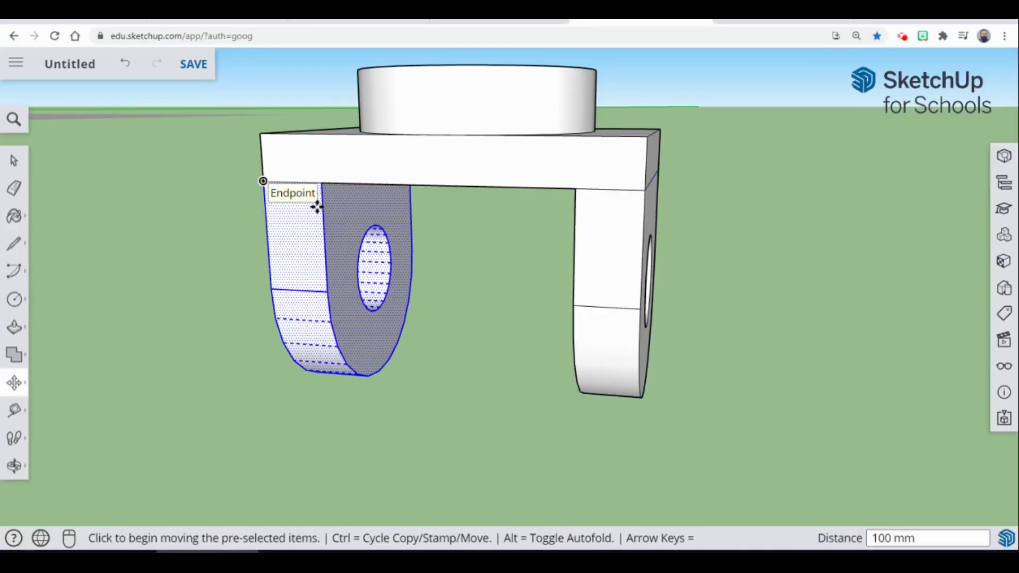
# Step: Erase the seam lines between the plate and both lugs on the outer and front faces
pyautogui.press('o')
pyautogui.moveTo(482, 304); pyautogui.dragTo(311, 398)
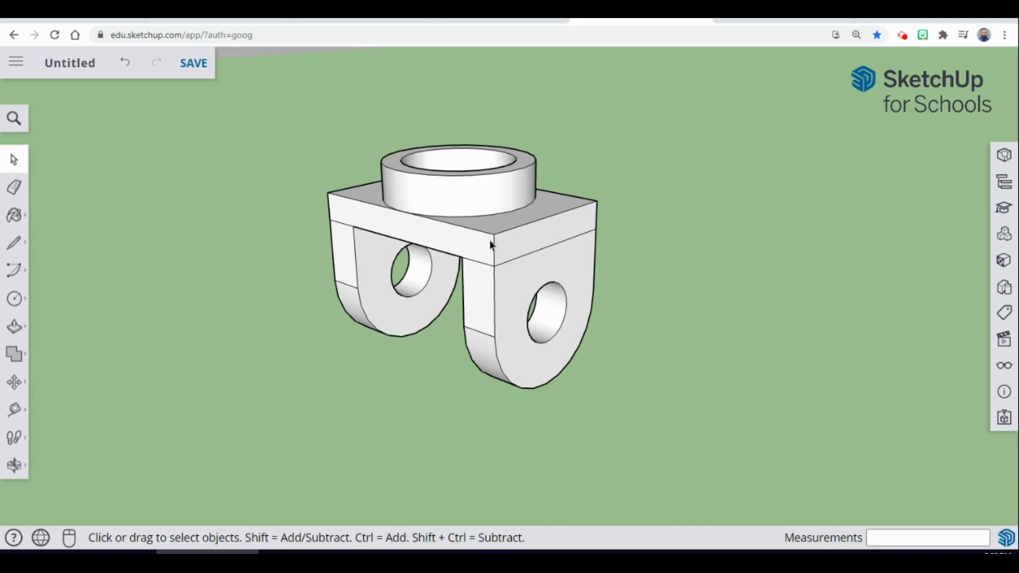
pyautogui.click(14, 187)
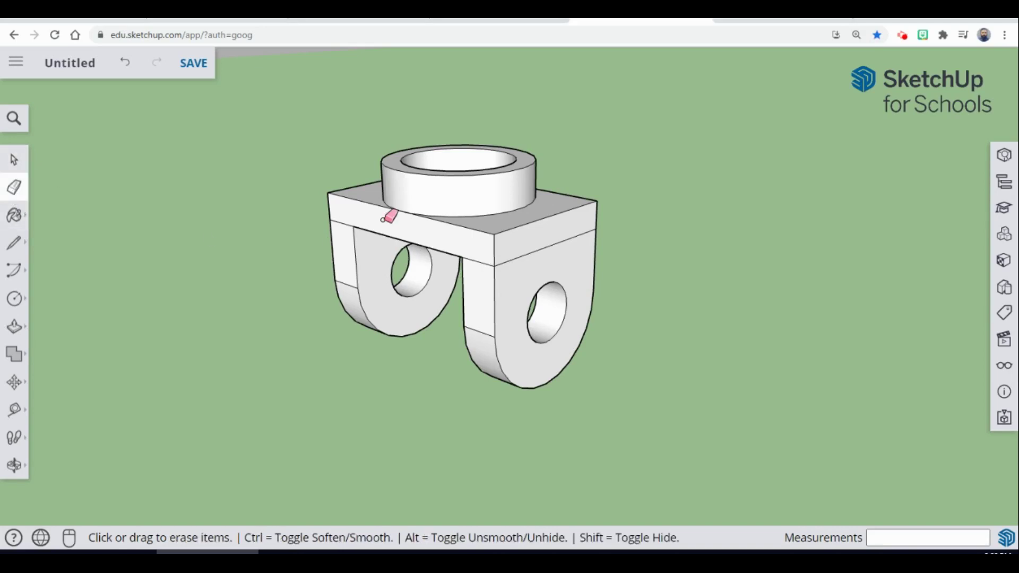
pyautogui.click(536, 251)
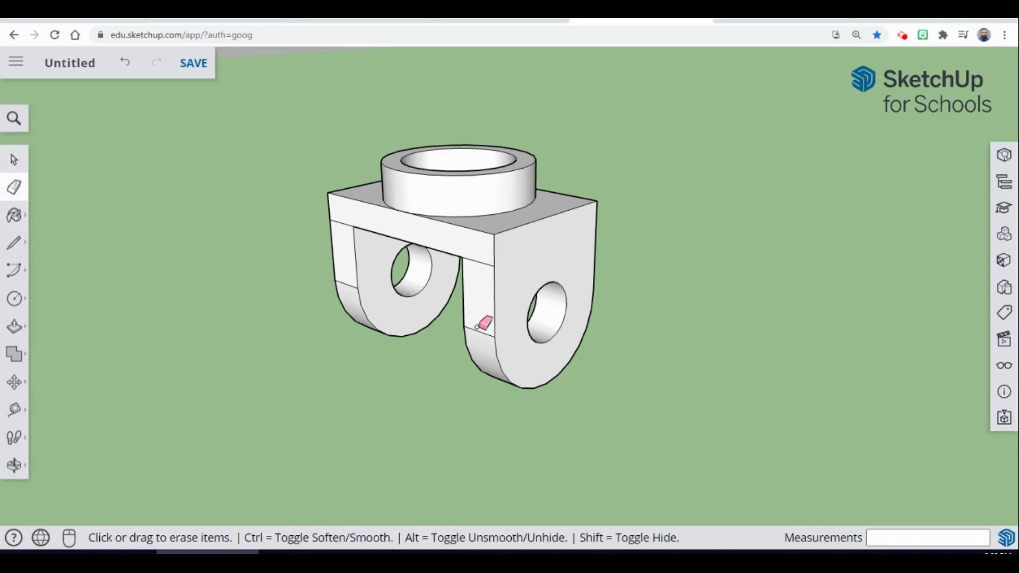
pyautogui.moveTo(319, 247); pyautogui.dragTo(505, 262, button='middle')
pyautogui.click(506, 273)
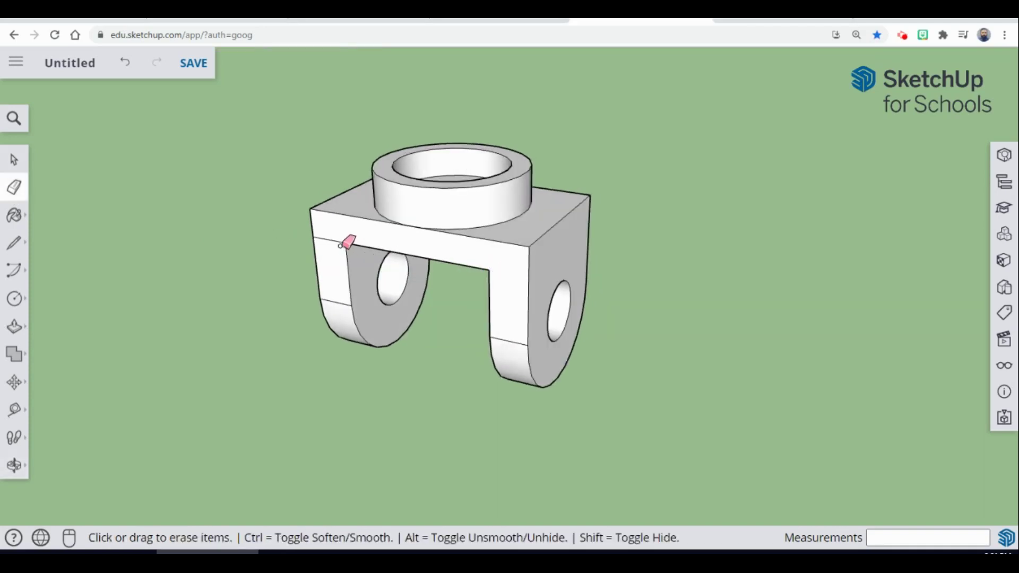
pyautogui.moveTo(257, 229)
pyautogui.mouseDown(button='middle')
pyautogui.moveTo(601, 255)
pyautogui.moveTo(378, 314)
pyautogui.mouseUp(button='middle')
pyautogui.moveTo(632, 310); pyautogui.dragTo(606, 295, button='middle')
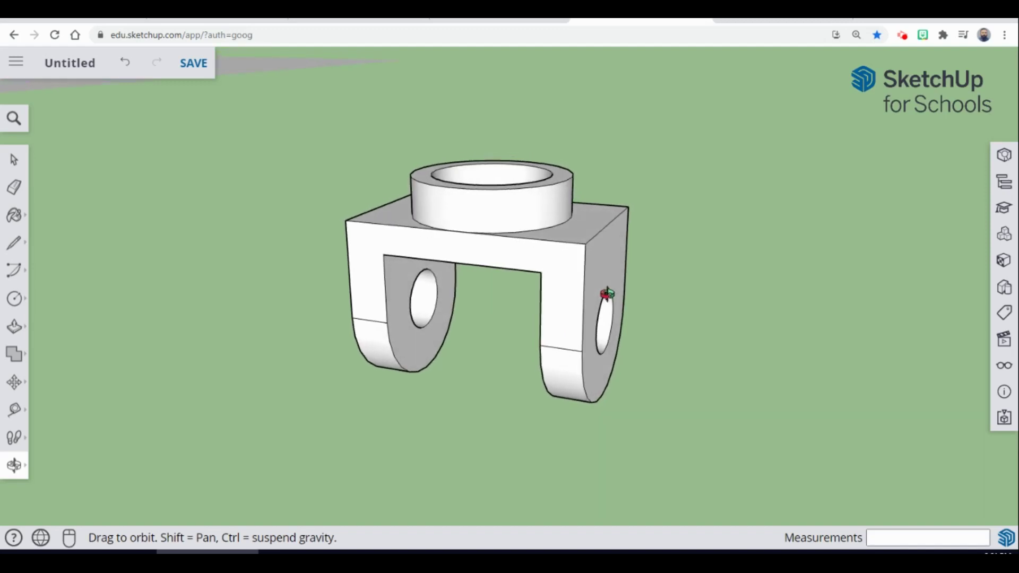
pyautogui.press('e')
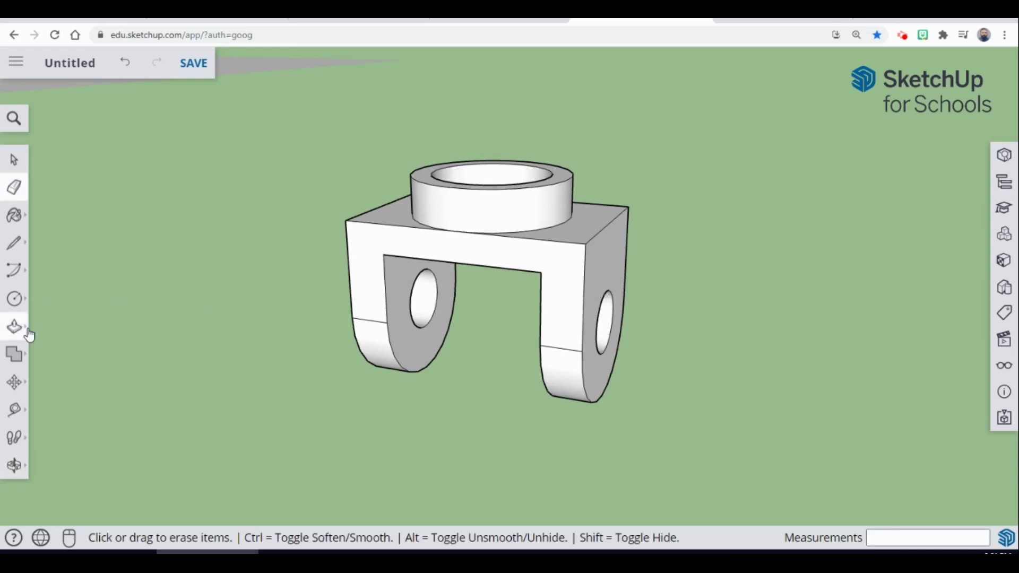
# Step: Create 3D text "Structural Part" with 8 mm height and 8 mm extrusion, placing it on the plate's long front face
pyautogui.click(16, 299)
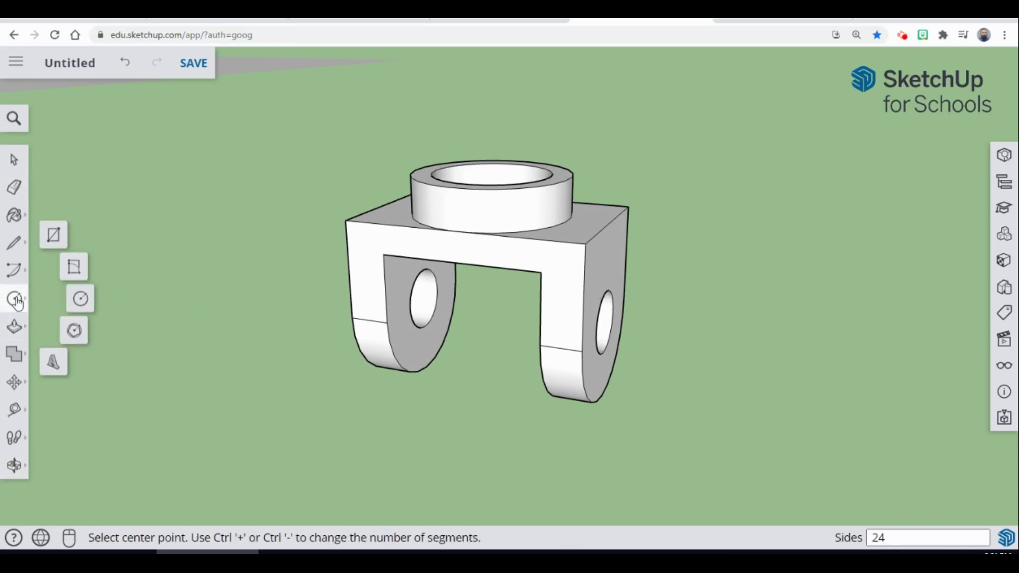
pyautogui.click(54, 363)
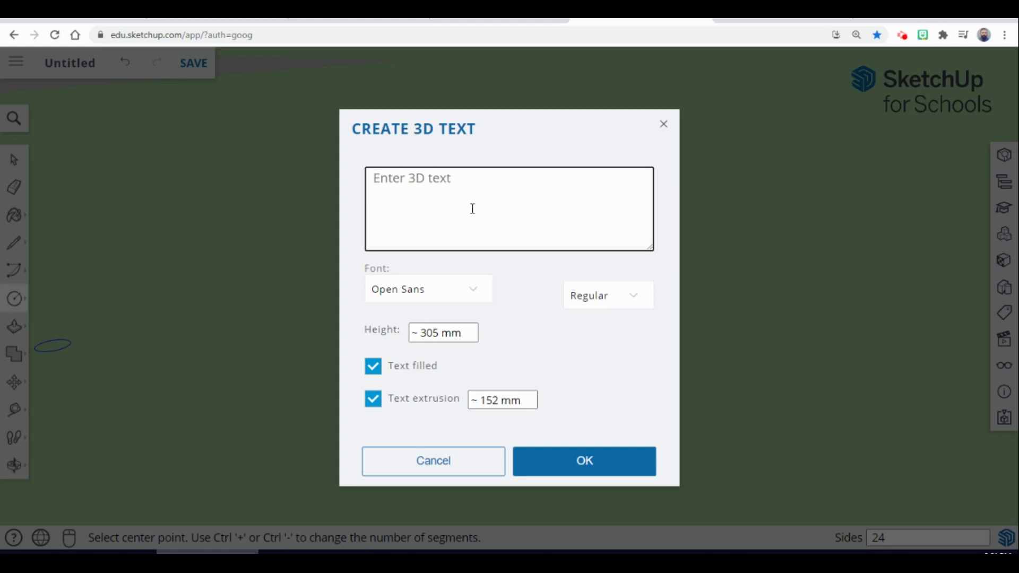
pyautogui.write('Structural Part')
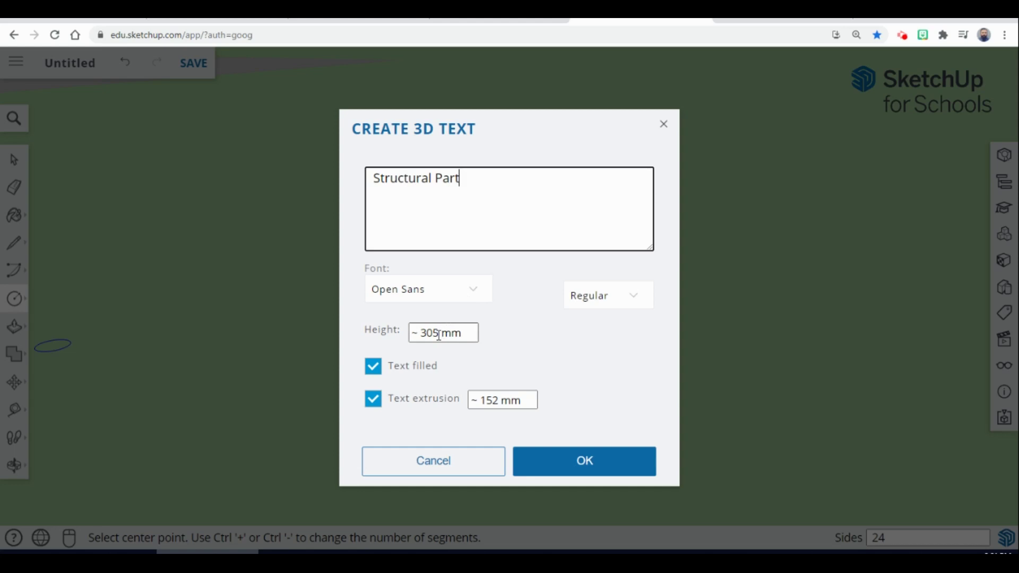
pyautogui.moveTo(438, 334); pyautogui.dragTo(409, 333)
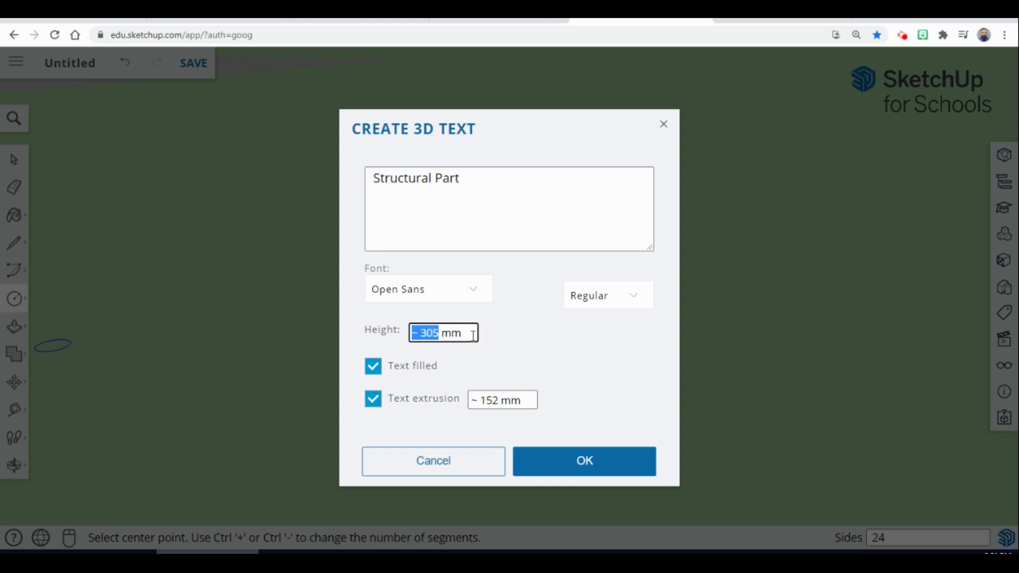
pyautogui.write('8')
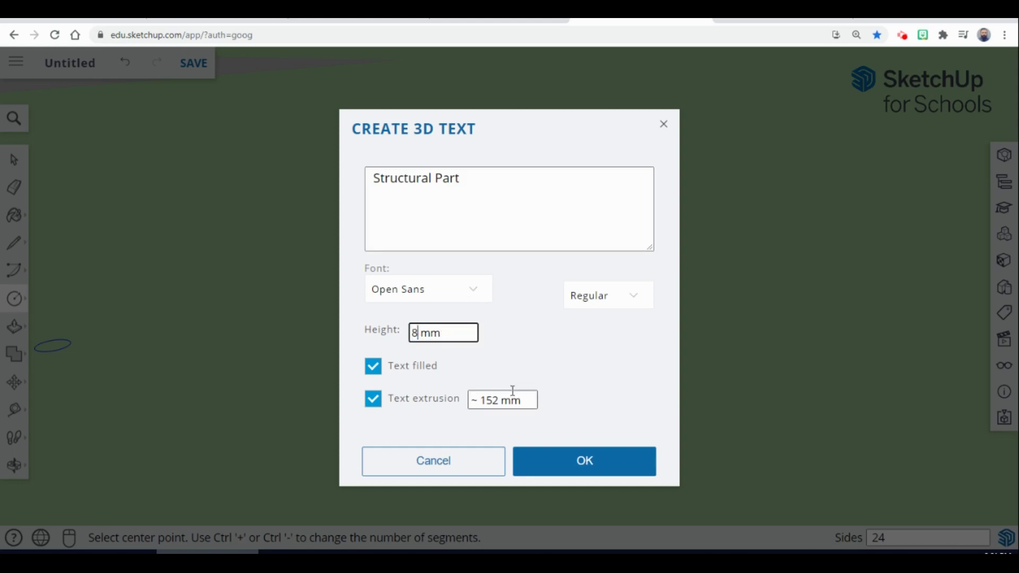
pyautogui.moveTo(500, 401); pyautogui.dragTo(470, 404)
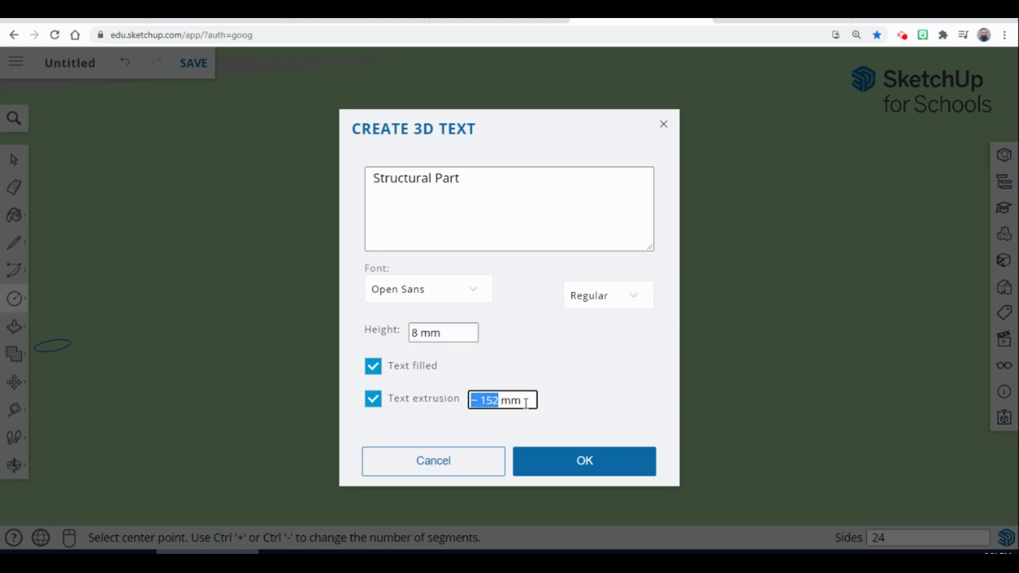
pyautogui.write('8')
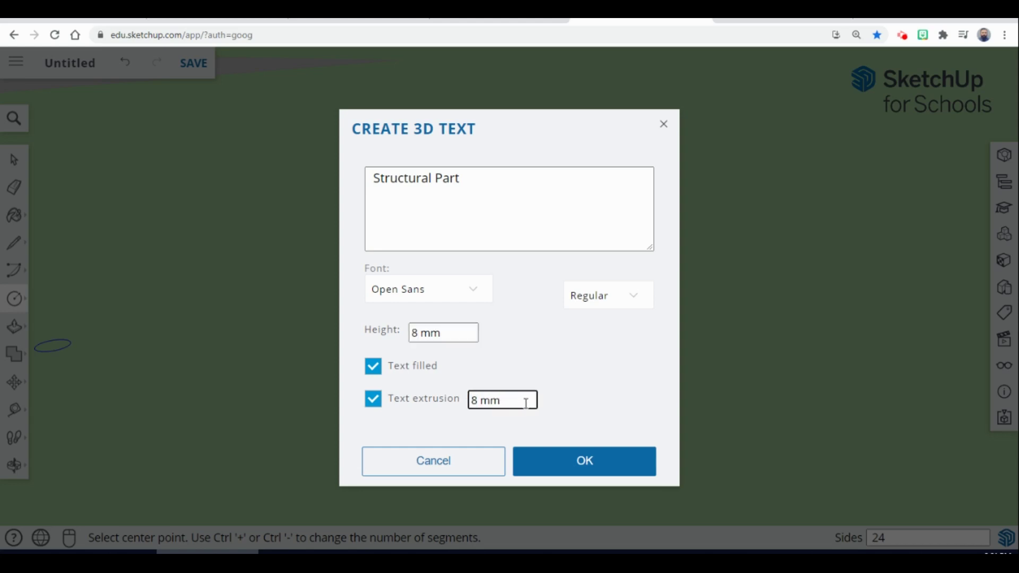
pyautogui.click(582, 459)
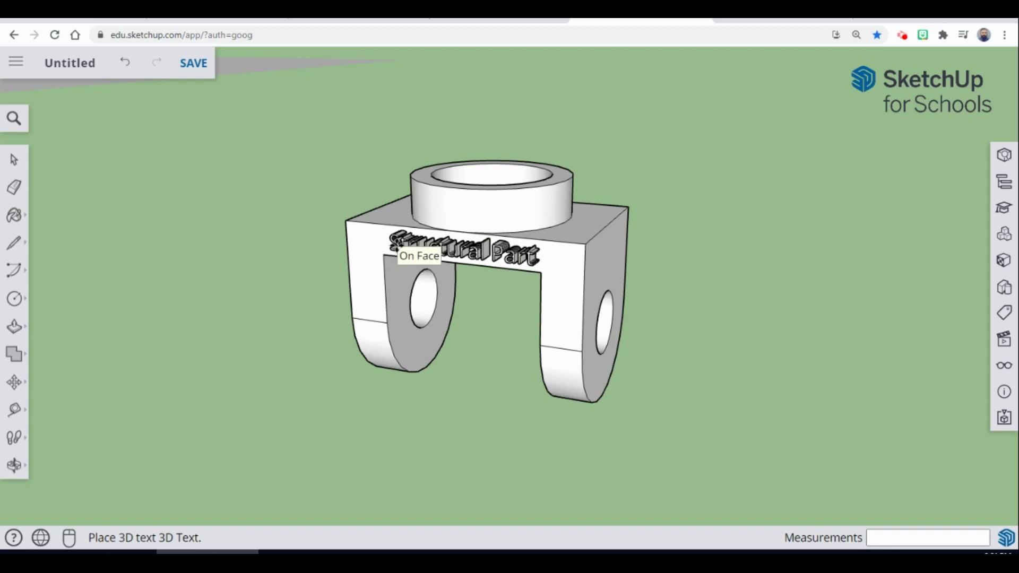
pyautogui.click(395, 247)
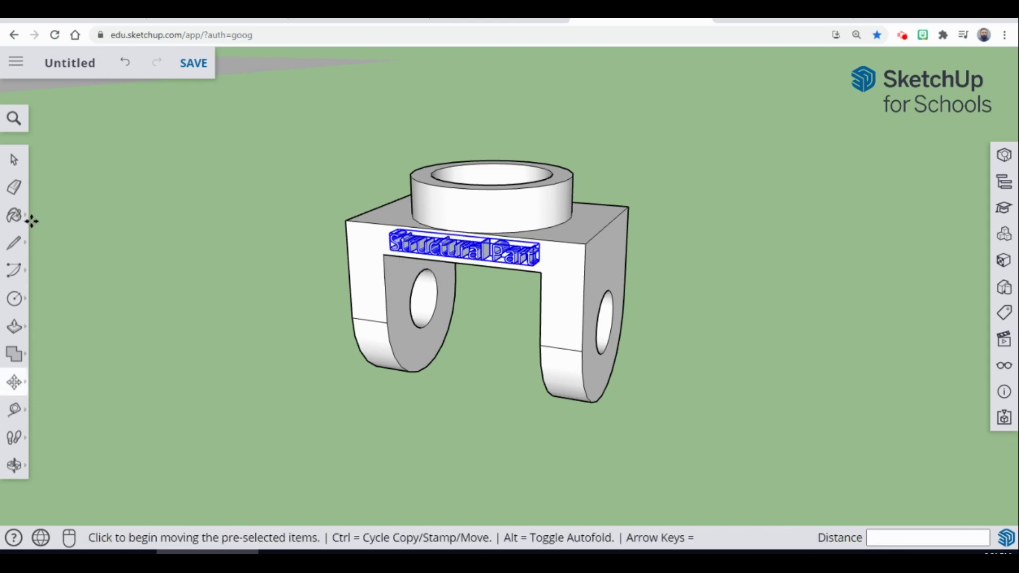
# Step: Paint the 3D text with the orange-yellow Katherine_Watch1 material
pyautogui.click(15, 217)
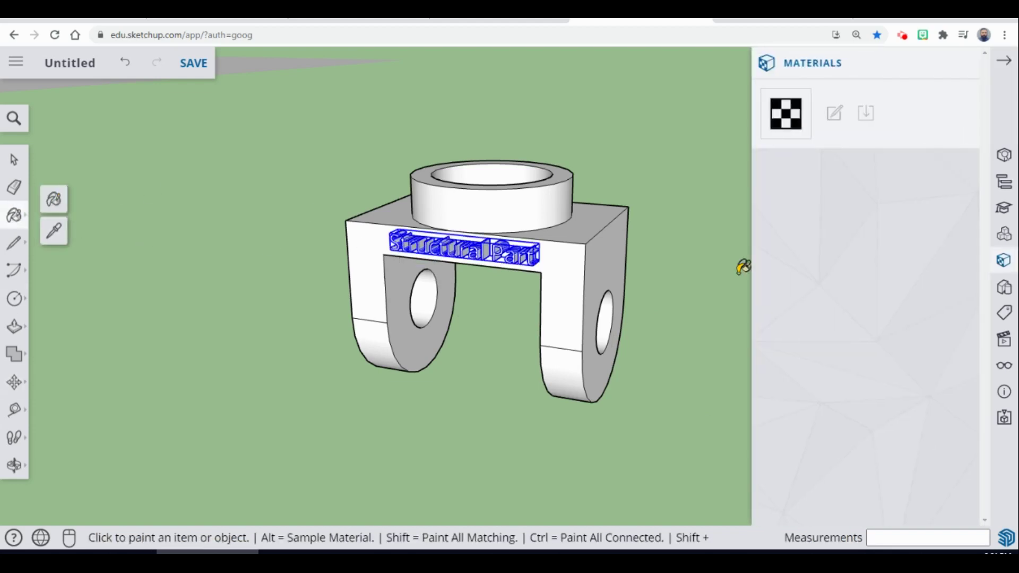
pyautogui.click(798, 332)
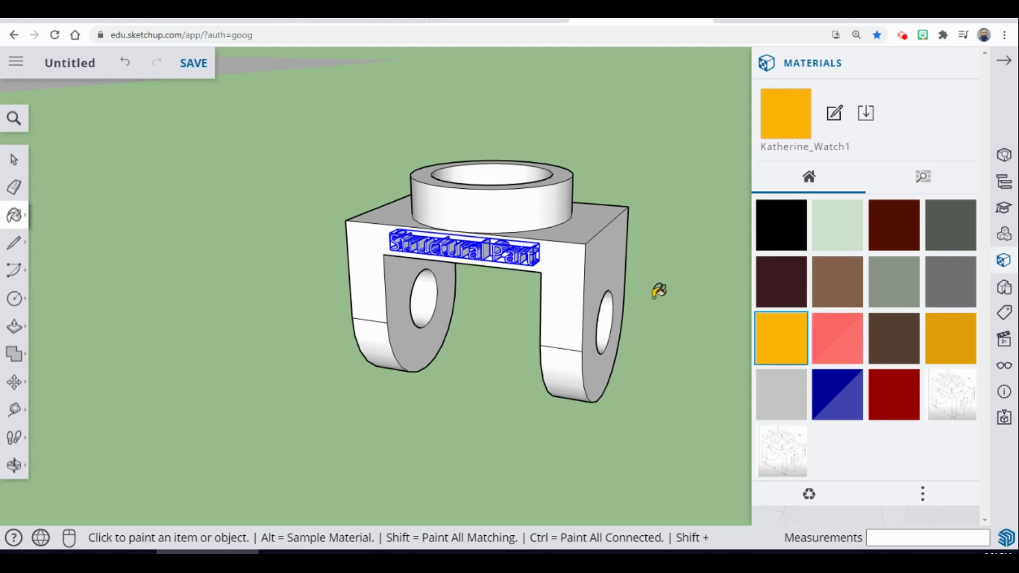
pyautogui.click(525, 250)
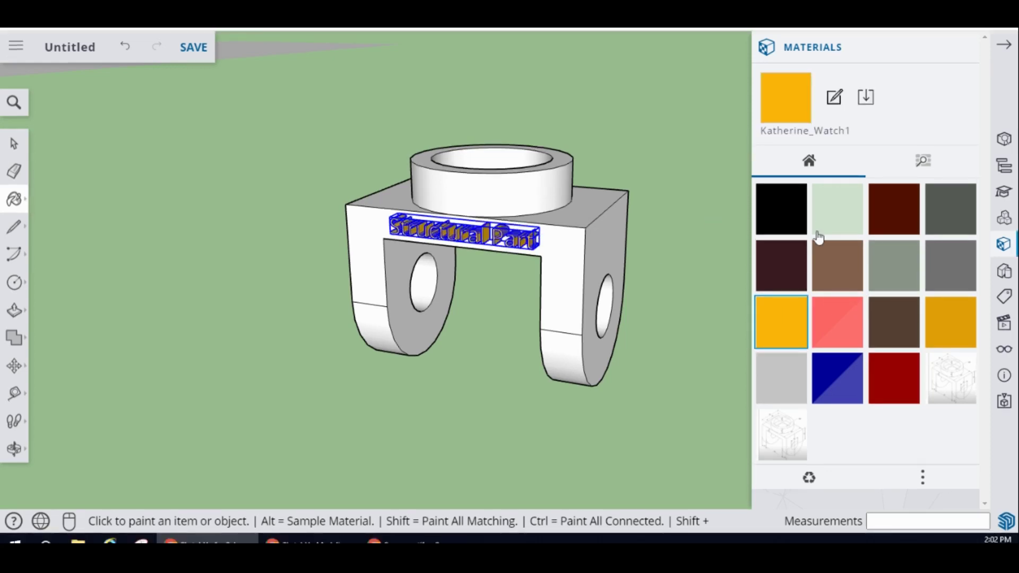
# Step: Paint the plate, the ring's outer wall and the visible lug faces with the plain brushed grey material from the Metal collection
pyautogui.click(923, 162)
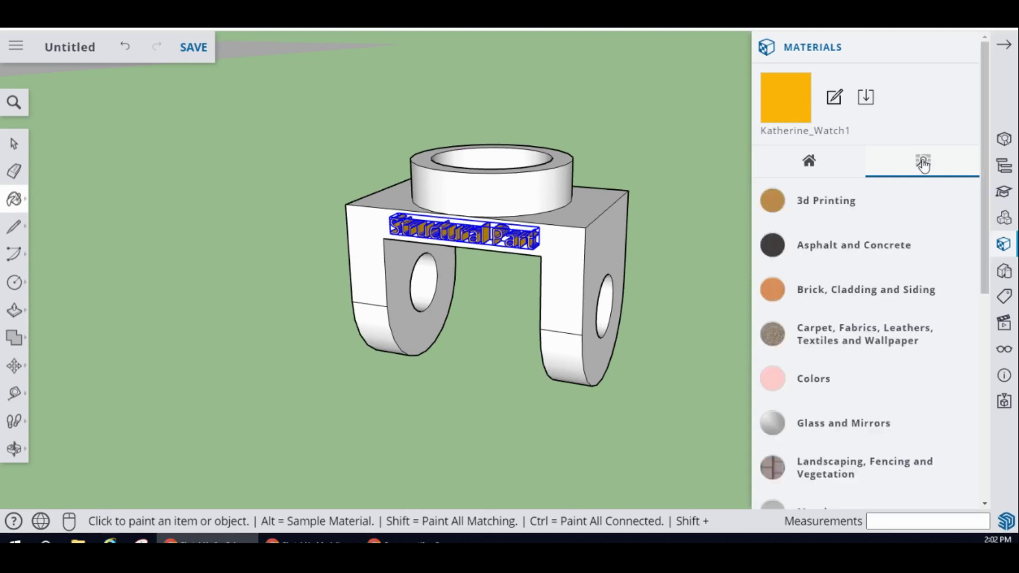
pyautogui.scroll(-5, 832, 322)
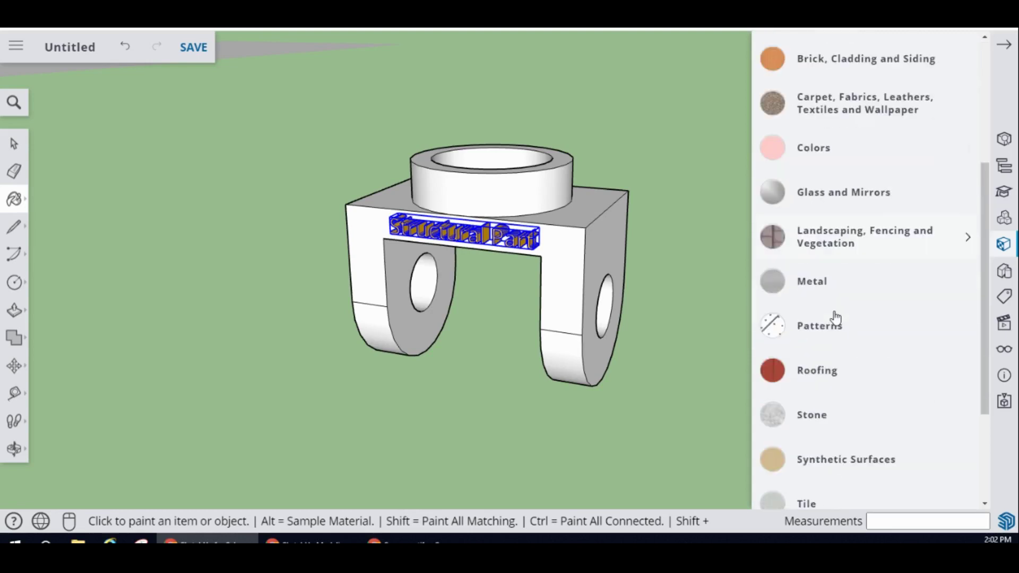
pyautogui.click(824, 269)
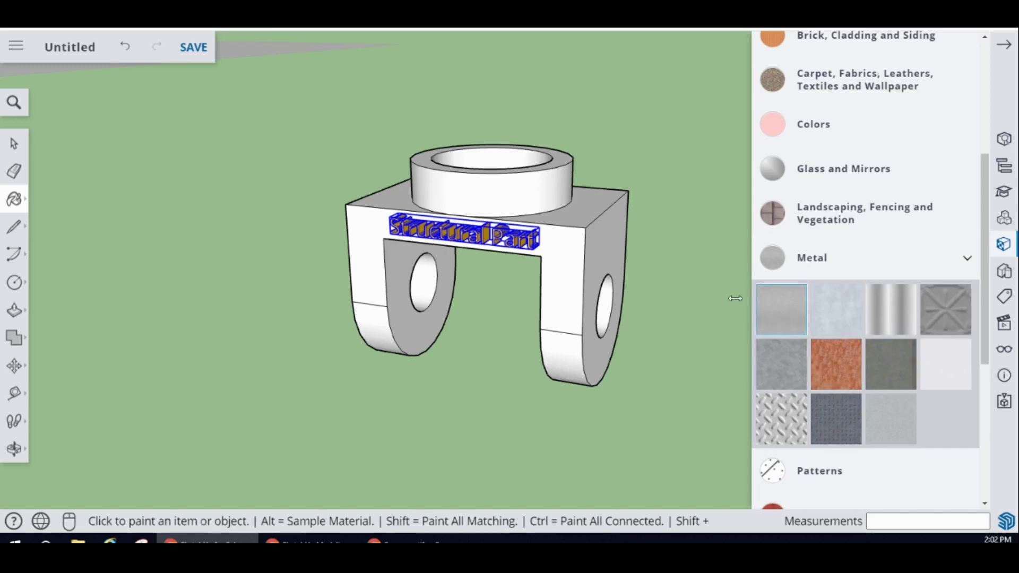
pyautogui.click(569, 249)
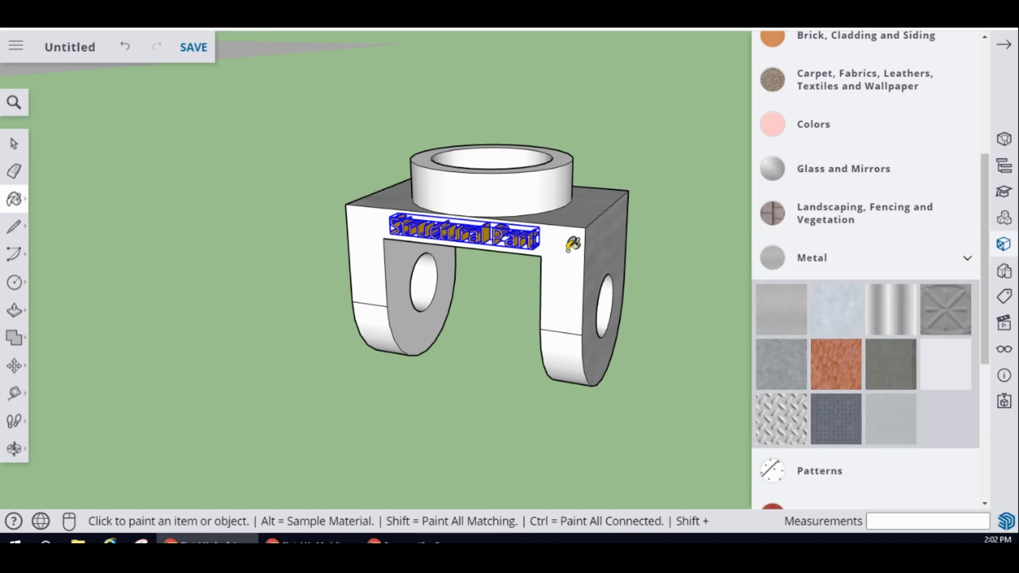
pyautogui.click(572, 244)
pyautogui.click(531, 189)
pyautogui.click(575, 352)
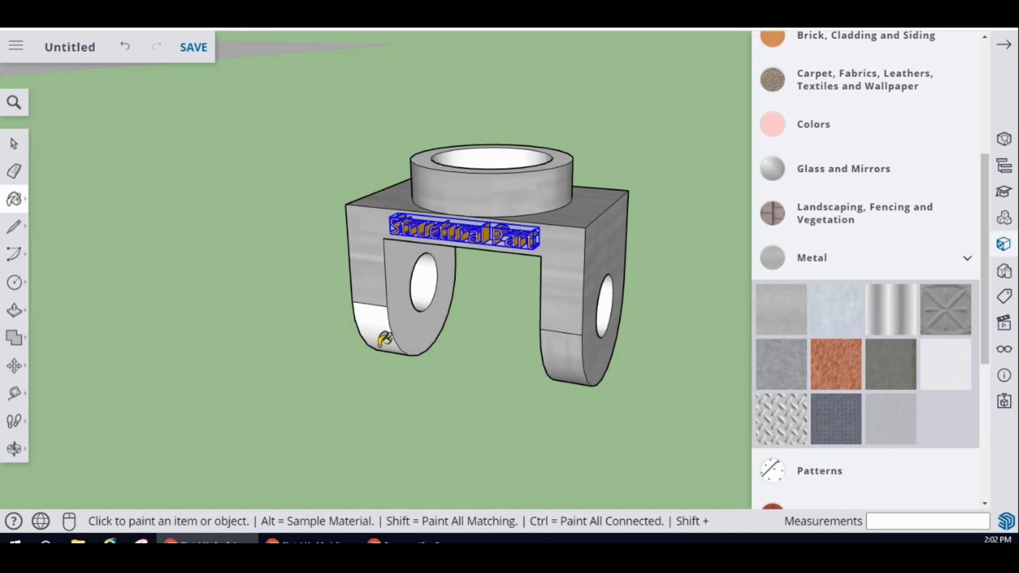
pyautogui.click(383, 340)
pyautogui.click(406, 323)
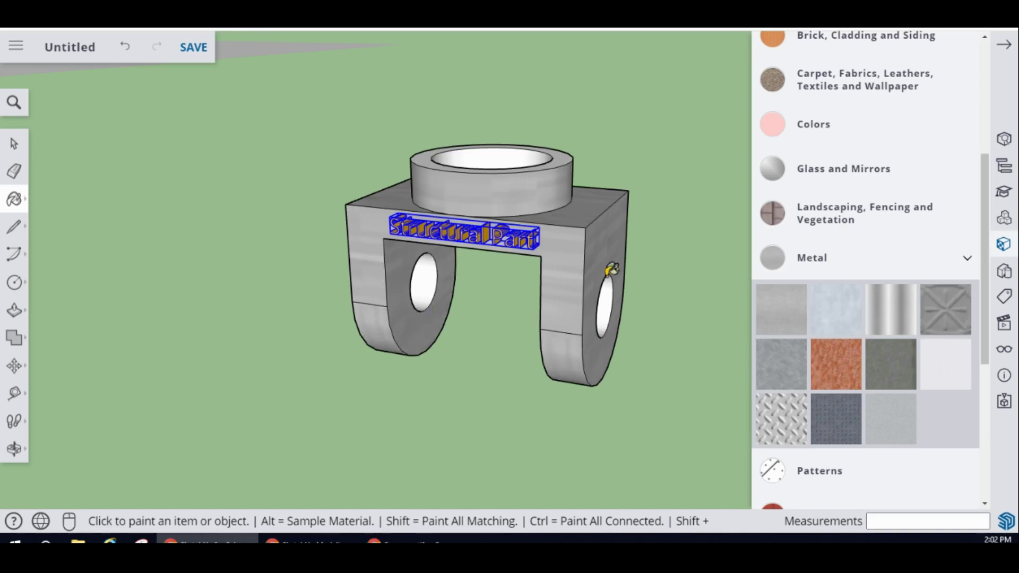
# Step: Paint the lug holes, the ring's inner wall and the remaining lug side faces with the same brushed grey metal
pyautogui.click(608, 298)
pyautogui.click(423, 289)
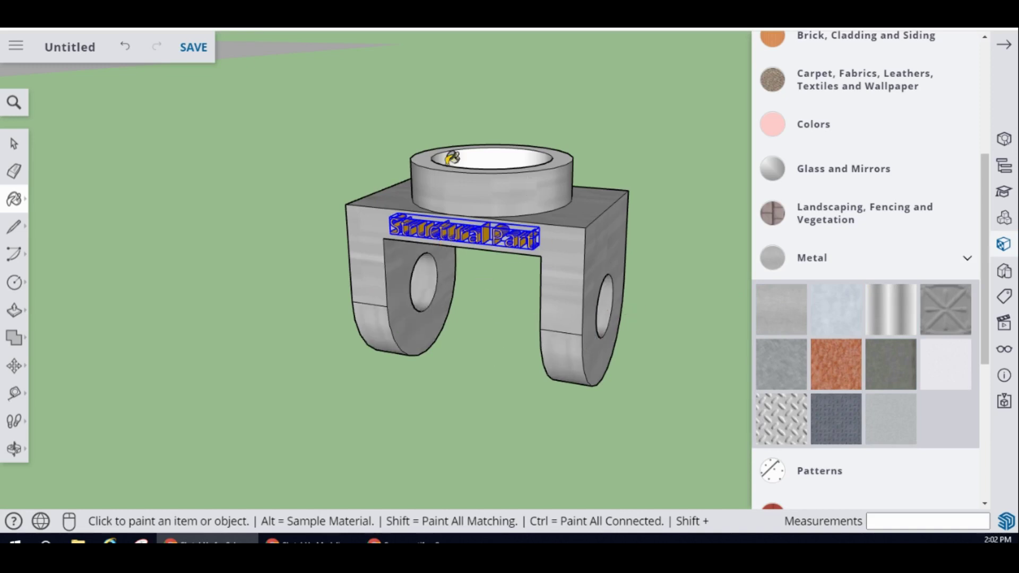
pyautogui.click(480, 155)
pyautogui.moveTo(407, 237); pyautogui.dragTo(828, 247, button='middle')
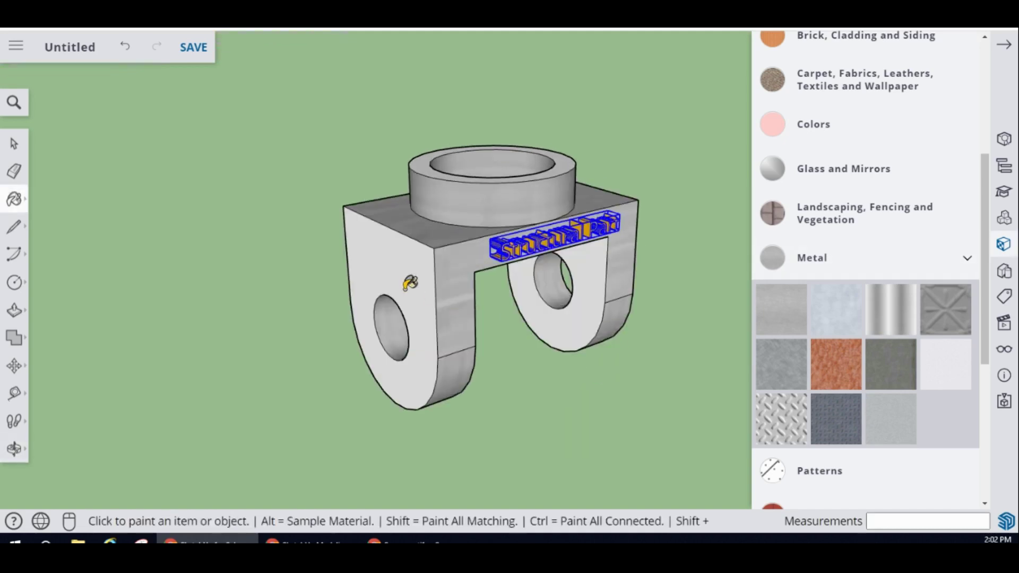
pyautogui.click(410, 283)
pyautogui.click(577, 313)
pyautogui.moveTo(494, 296)
pyautogui.mouseDown(button='middle')
pyautogui.moveTo(337, 295)
pyautogui.moveTo(605, 273)
pyautogui.moveTo(332, 296)
pyautogui.moveTo(609, 299)
pyautogui.moveTo(565, 269)
pyautogui.moveTo(519, 295)
pyautogui.mouseUp(button='middle')
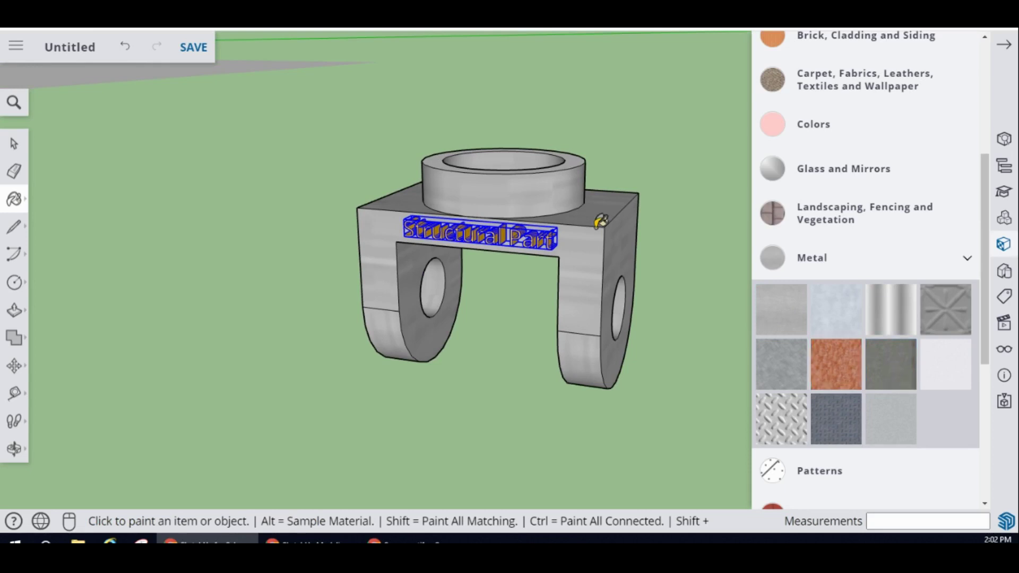
# Step: Try a darker green-grey metal on the ring's outer wall, and undo that fill
pyautogui.click(532, 173)
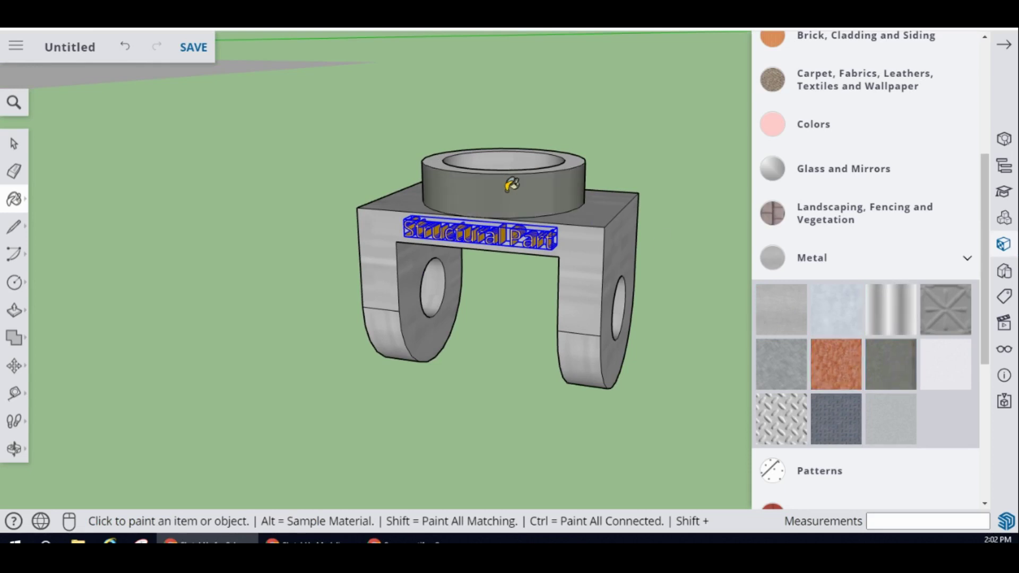
pyautogui.hotkey('ctrl', 'z')
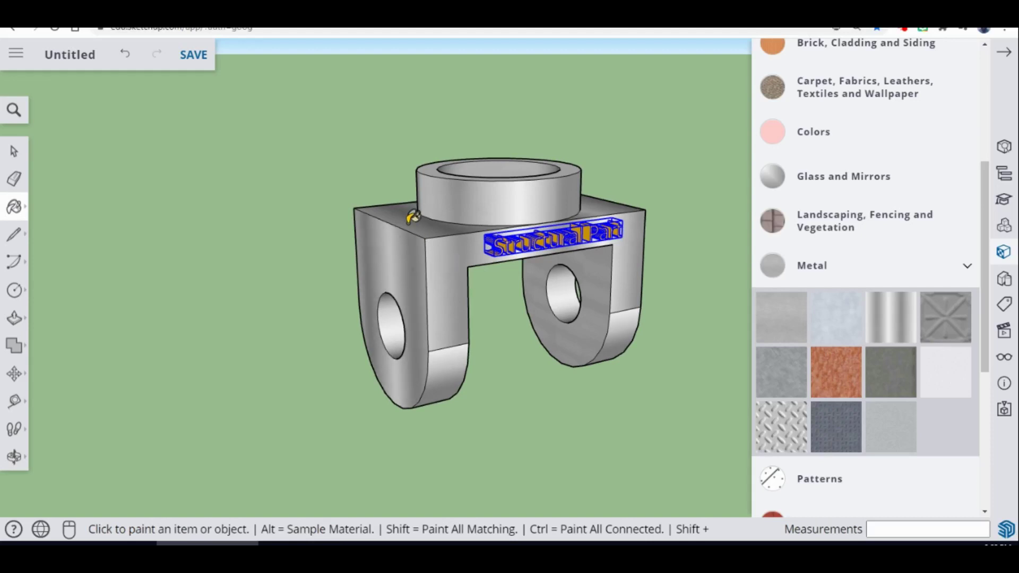
# Step: Check the painted bracket from the lug sides, the back and the text side, and close the materials browser
pyautogui.moveTo(417, 225)
pyautogui.mouseDown(button='middle')
pyautogui.moveTo(477, 221)
pyautogui.moveTo(519, 167)
pyautogui.mouseUp(button='middle')
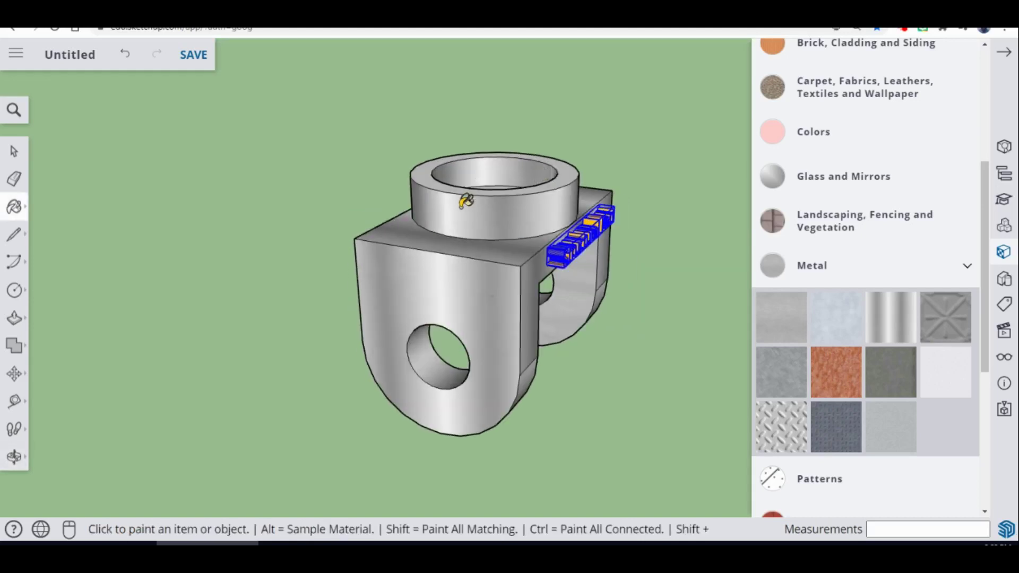
pyautogui.moveTo(421, 265); pyautogui.dragTo(504, 296, button='middle')
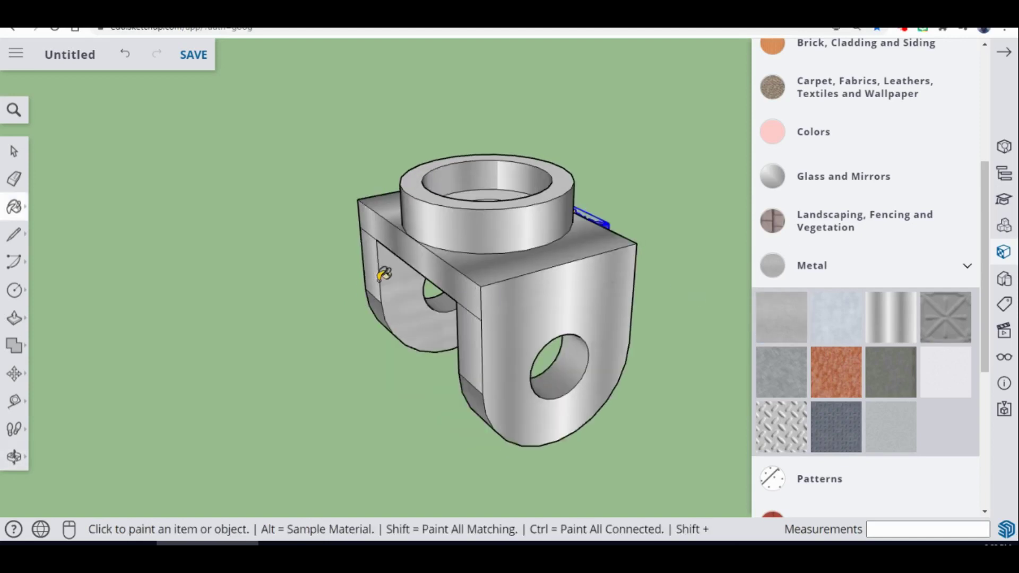
pyautogui.moveTo(662, 297)
pyautogui.mouseDown(button='middle')
pyautogui.moveTo(378, 317)
pyautogui.moveTo(562, 292)
pyautogui.mouseUp(button='middle')
pyautogui.moveTo(623, 318)
pyautogui.mouseDown(button='middle')
pyautogui.moveTo(366, 329)
pyautogui.moveTo(504, 345)
pyautogui.moveTo(541, 318)
pyautogui.moveTo(603, 326)
pyautogui.moveTo(634, 313)
pyautogui.mouseUp(button='middle')
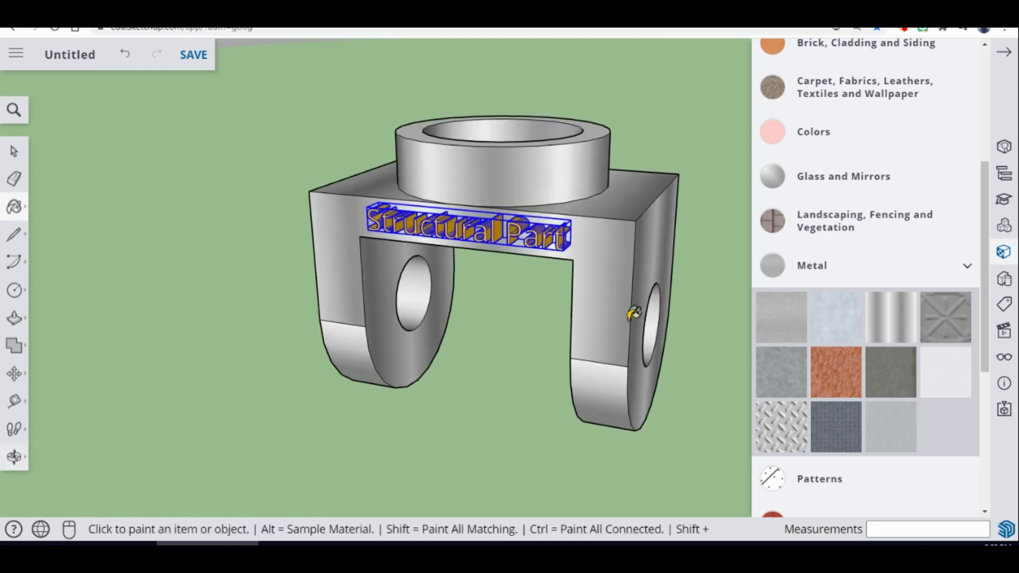
pyautogui.click(1005, 49)
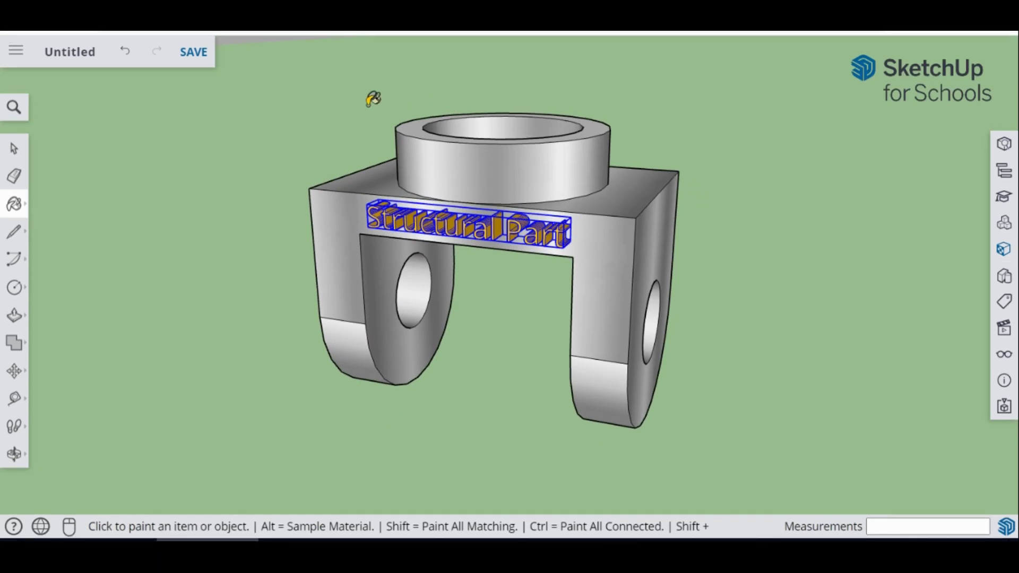
# Step: Save the model as "Structural Part" in the Sketchup designs folder of My Drive, and switch from painting to the Select tool
pyautogui.click(62, 60)
pyautogui.click(192, 222)
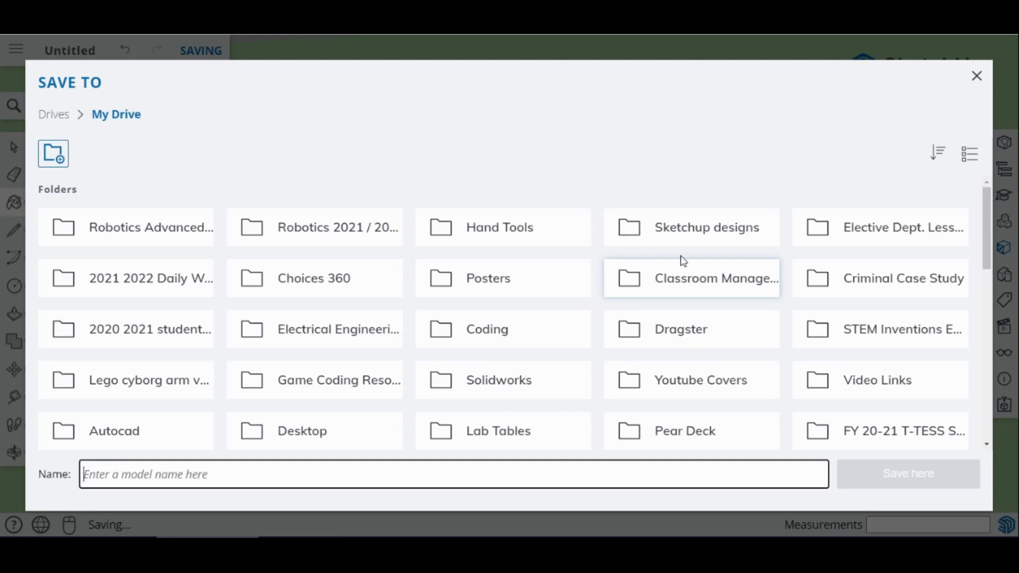
pyautogui.click(688, 234)
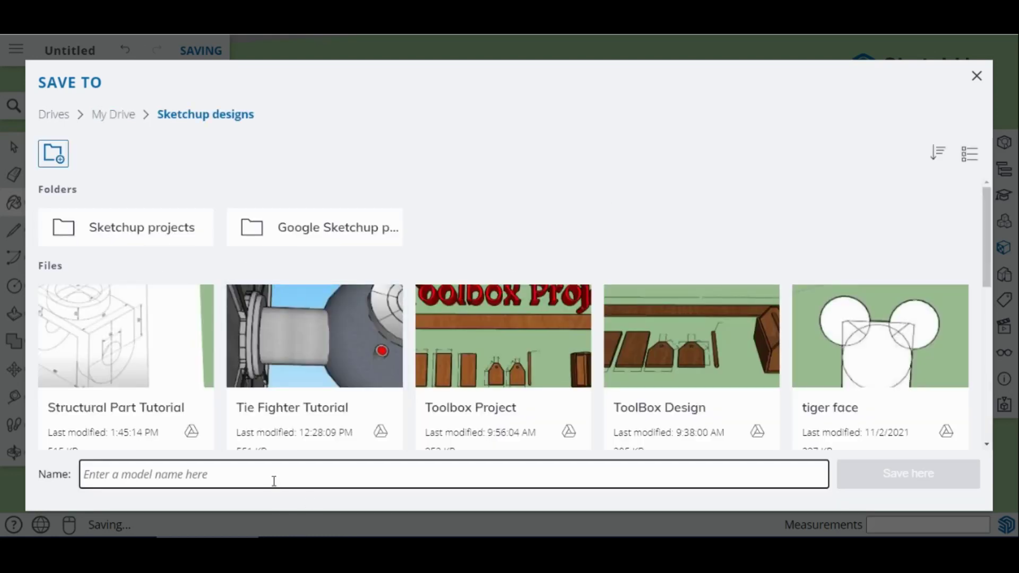
pyautogui.write('Structural Part')
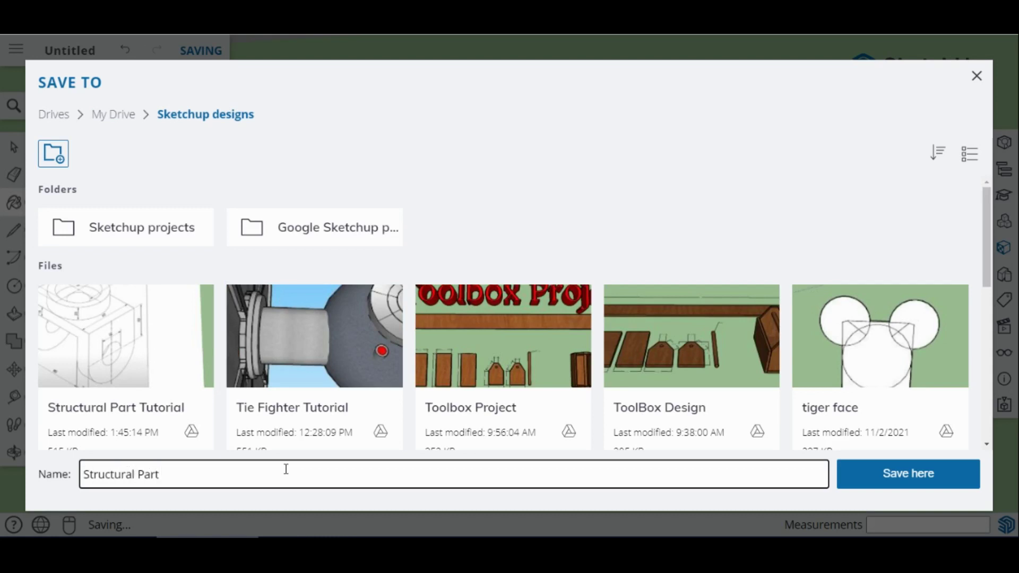
pyautogui.click(909, 480)
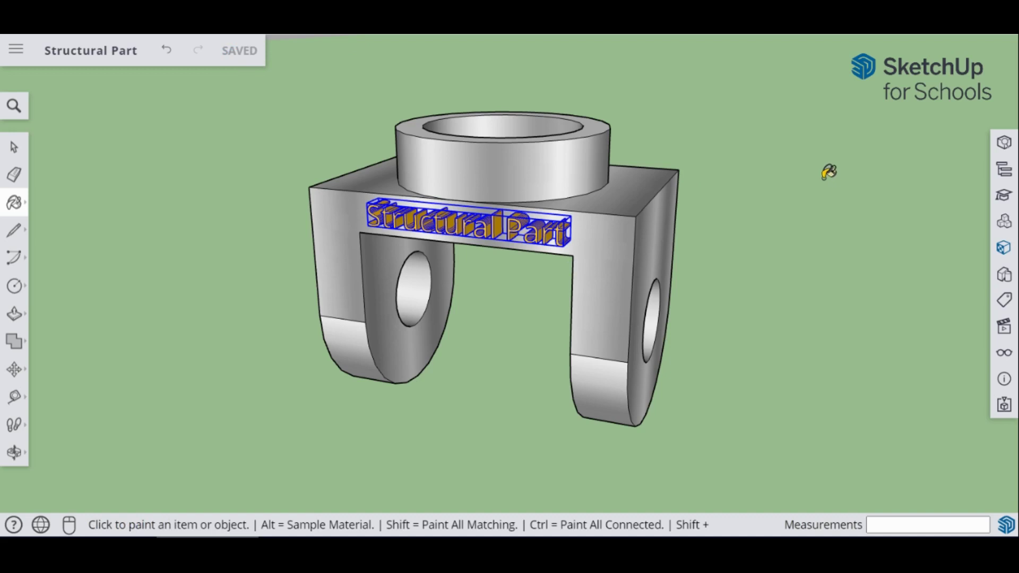
pyautogui.click(13, 146)
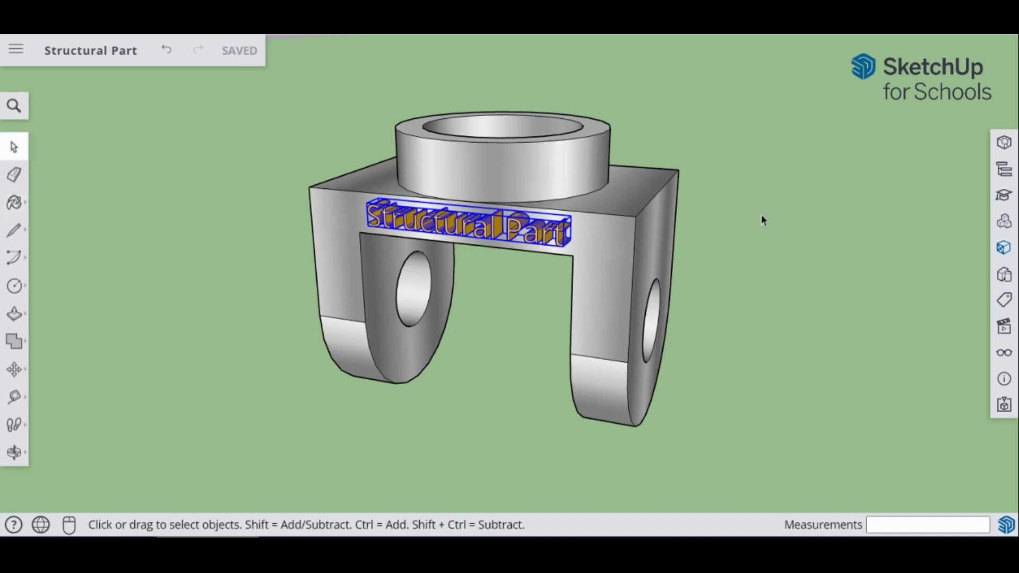